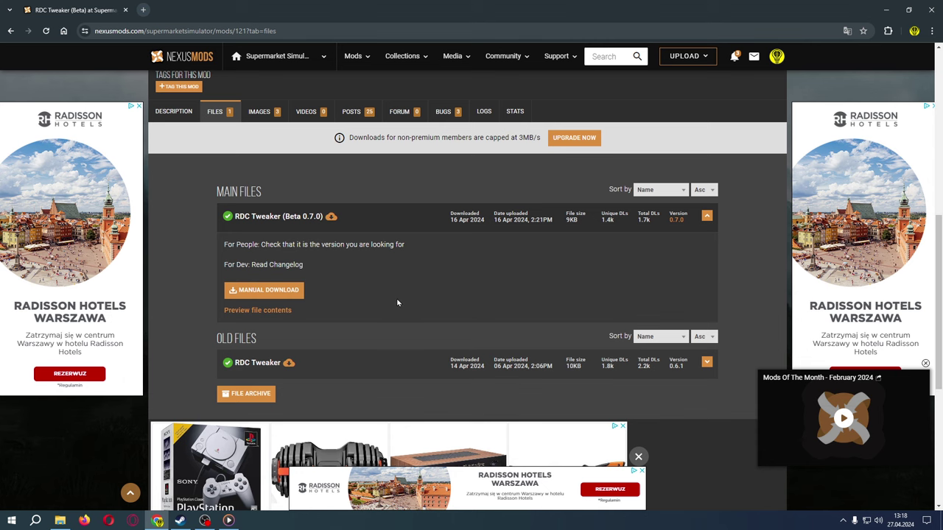
{"action": "scroll", "coordinate": [400, 311], "scroll_direction": "up", "scroll_amount": 1}
{"action": "scroll", "coordinate": [400, 310], "scroll_direction": "up", "scroll_amount": 3}
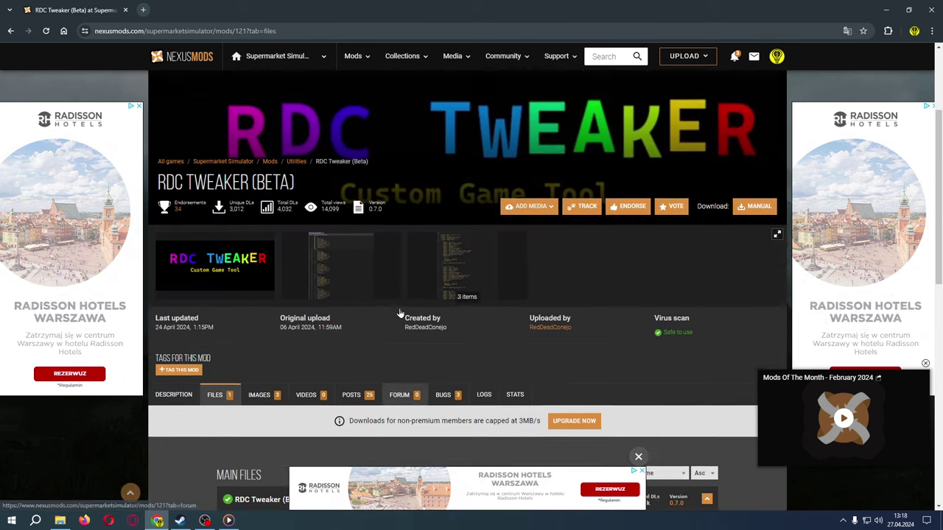
{"action": "scroll", "coordinate": [398, 310], "scroll_direction": "down", "scroll_amount": 1}
{"action": "scroll", "coordinate": [395, 310], "scroll_direction": "up", "scroll_amount": 1}
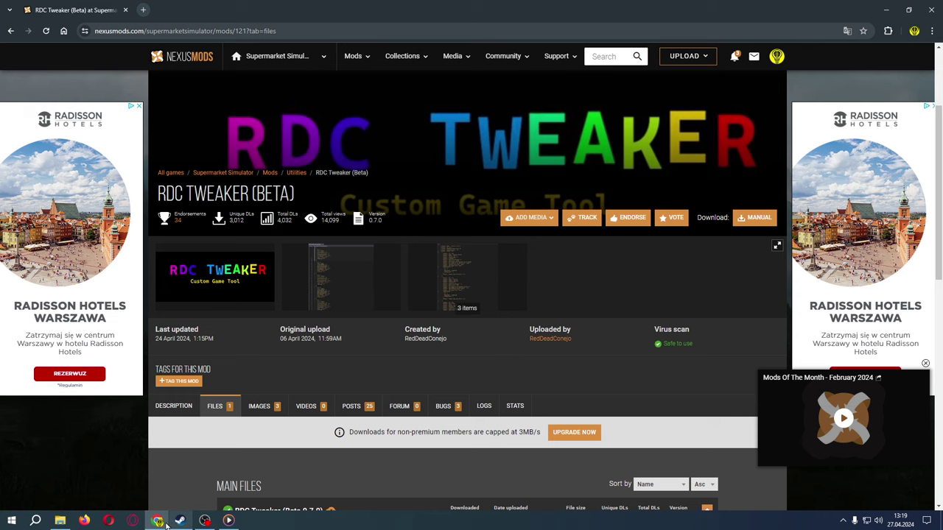
Step: Switch to Steam and browse the local files of Supermarket Simulator
{"action": "left_click", "coordinate": [60, 520]}
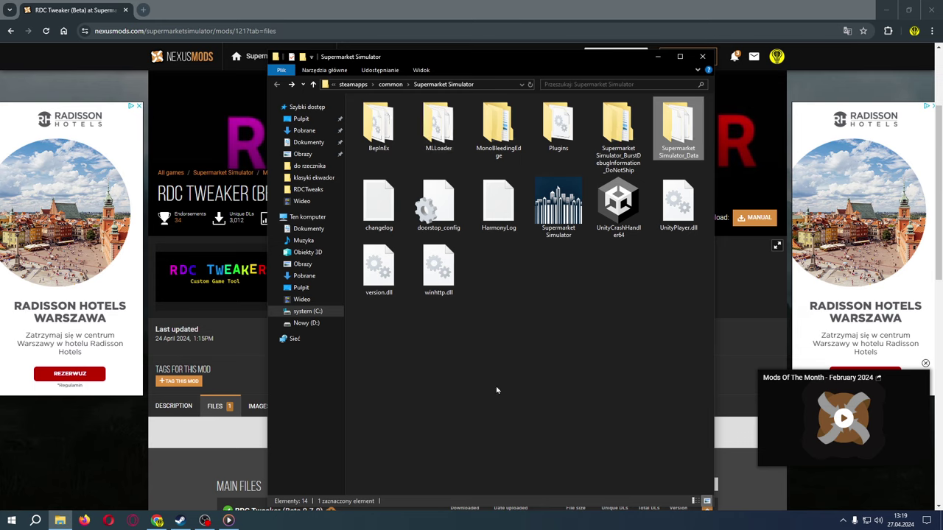
{"action": "left_click", "coordinate": [182, 525]}
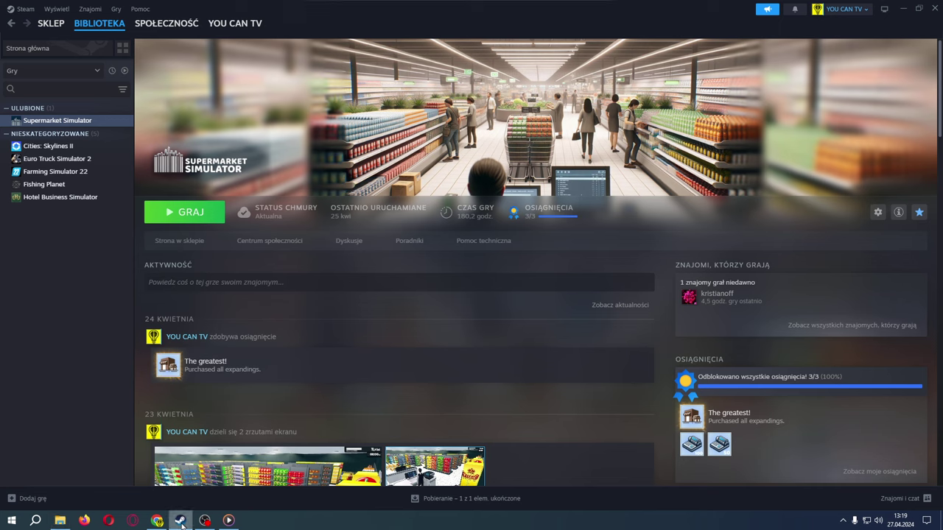
{"action": "right_click", "coordinate": [53, 122]}
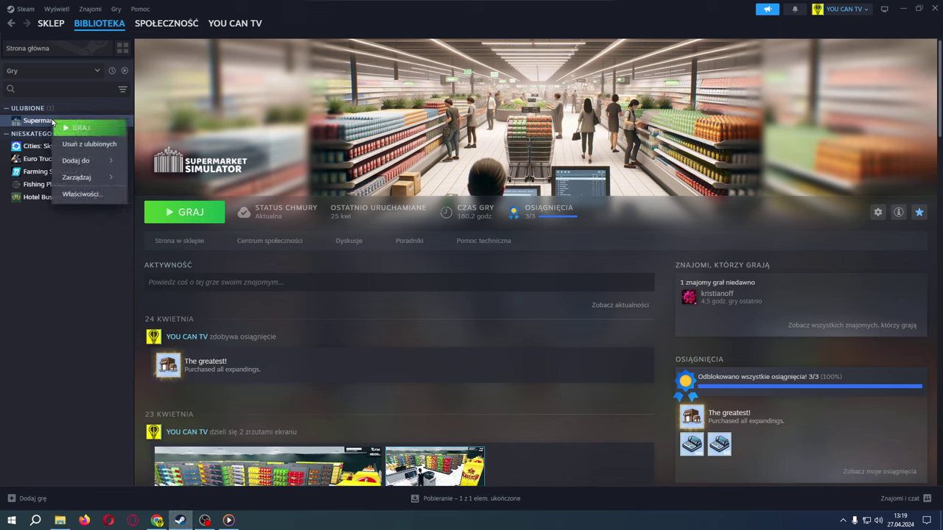
{"action": "mouse_move", "coordinate": [79, 180]}
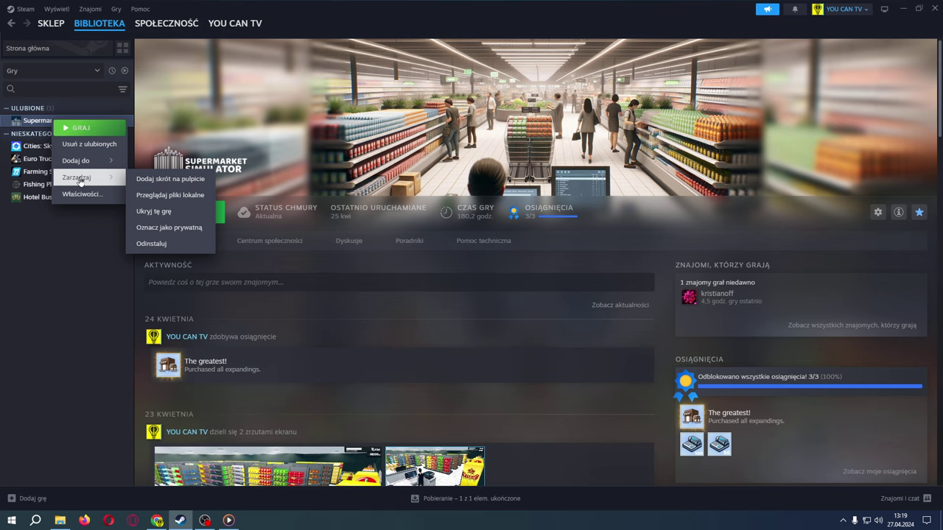
{"action": "left_click", "coordinate": [194, 199]}
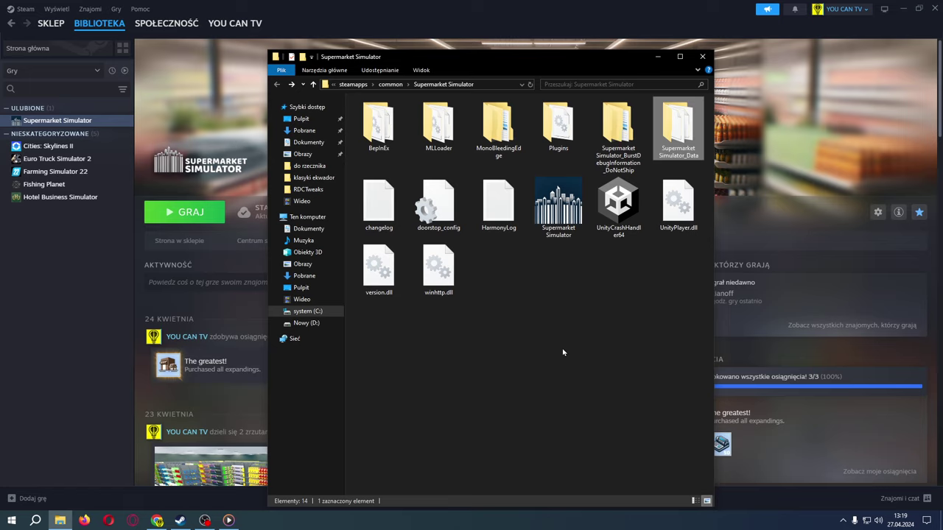
Step: Find RDC Tweaker.dll in the MLLoader > Mods folder, and return to the game's main folder
{"action": "double_click", "coordinate": [439, 126]}
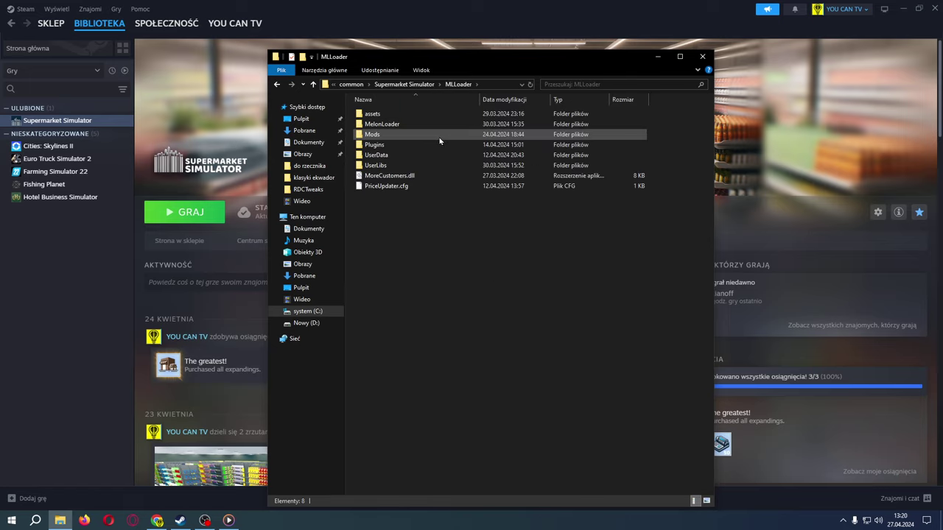
{"action": "double_click", "coordinate": [401, 136]}
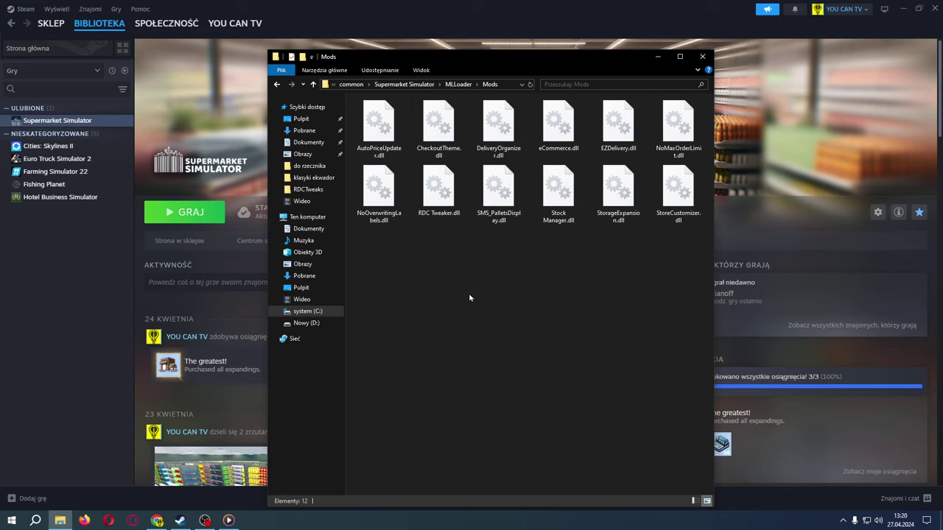
{"action": "left_click", "coordinate": [440, 207]}
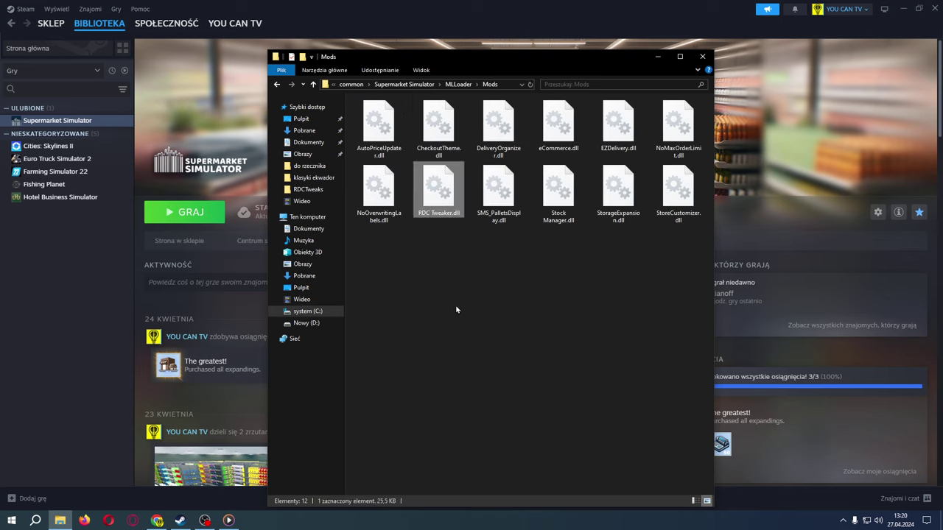
{"action": "left_click", "coordinate": [276, 85]}
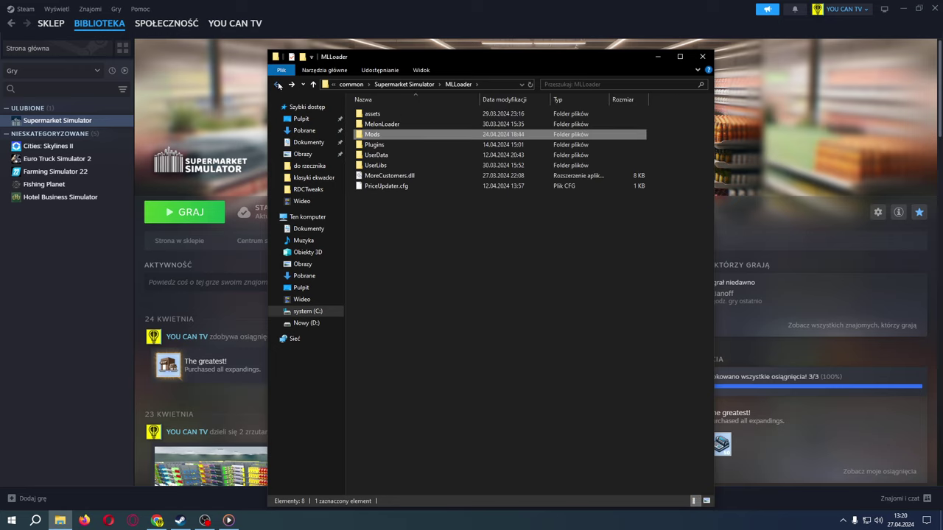
{"action": "left_click", "coordinate": [277, 85]}
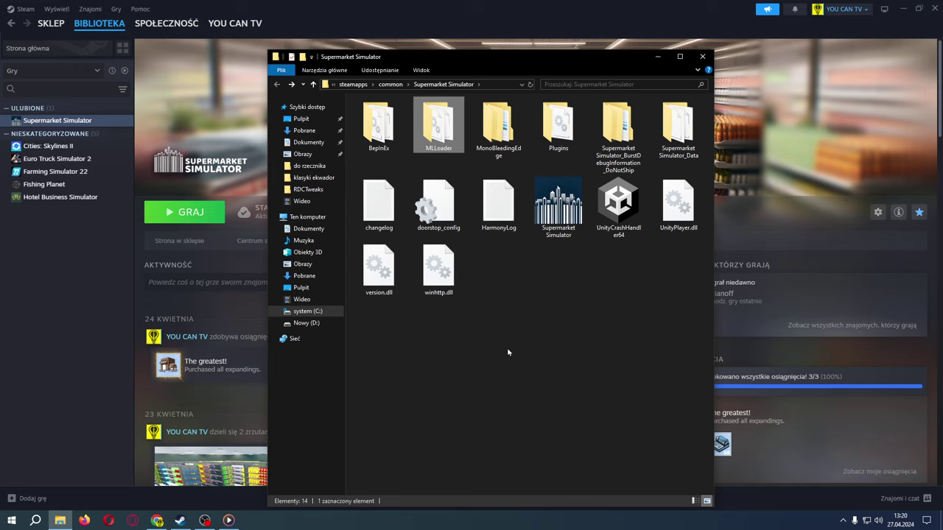
Step: Look through the config files in MLLoader > UserData, and return to the game's main folder
{"action": "double_click", "coordinate": [439, 131]}
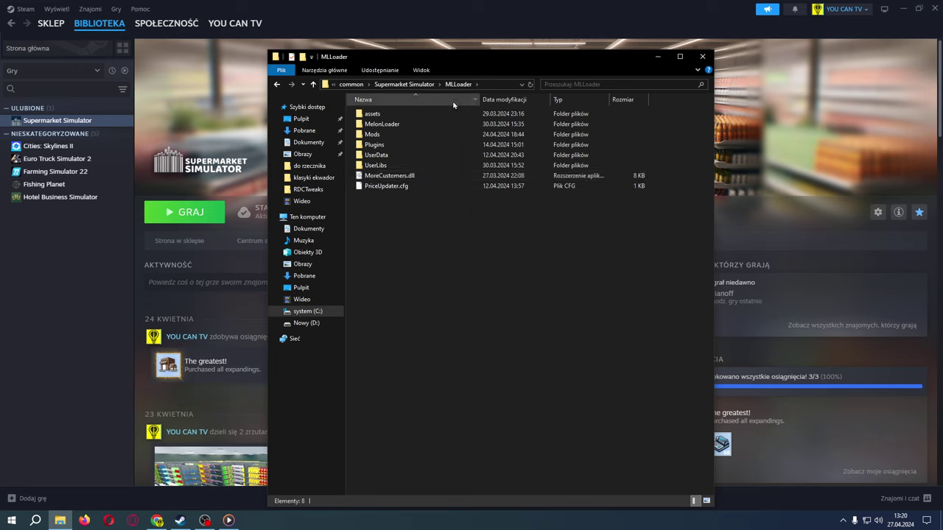
{"action": "mouse_move", "coordinate": [405, 138]}
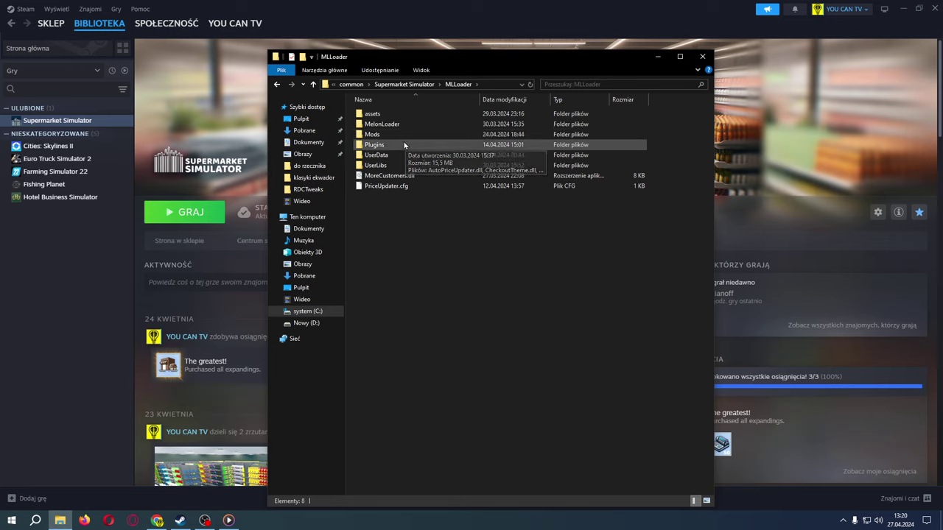
{"action": "double_click", "coordinate": [390, 158]}
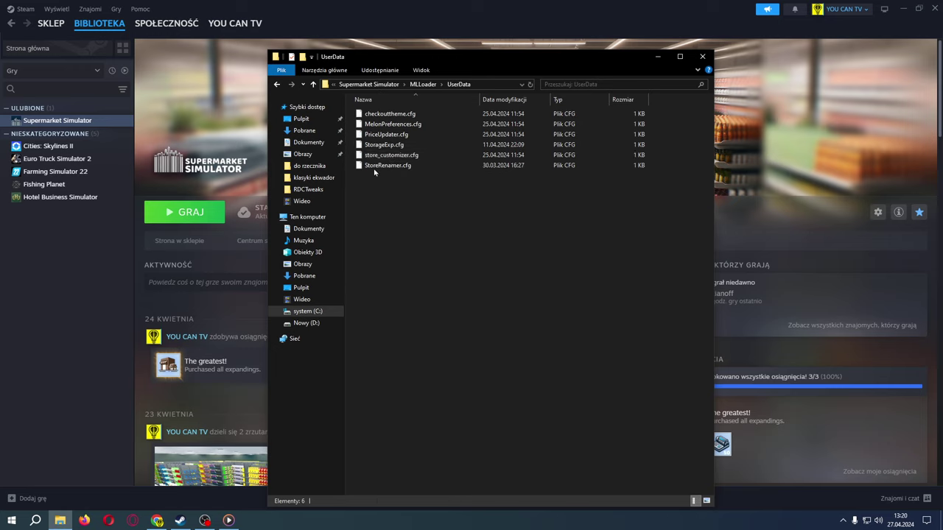
{"action": "left_click", "coordinate": [278, 84]}
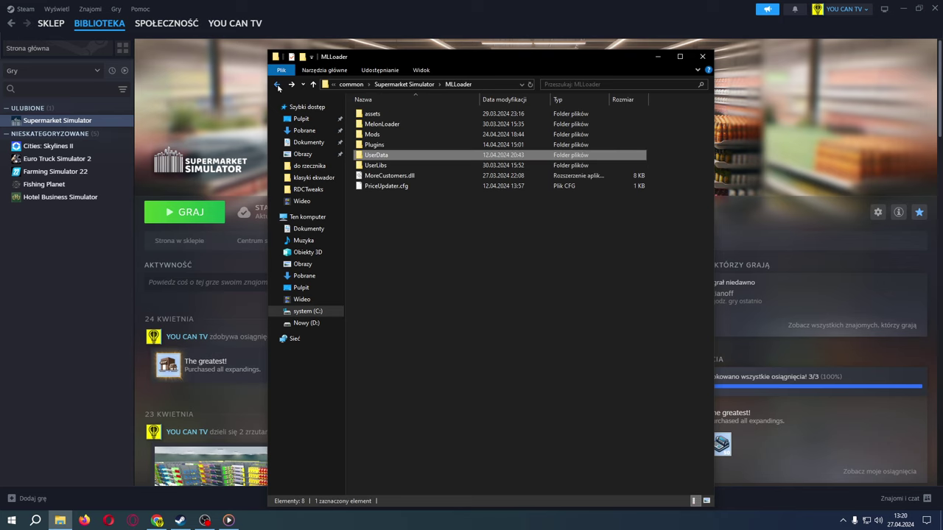
{"action": "left_click", "coordinate": [278, 85]}
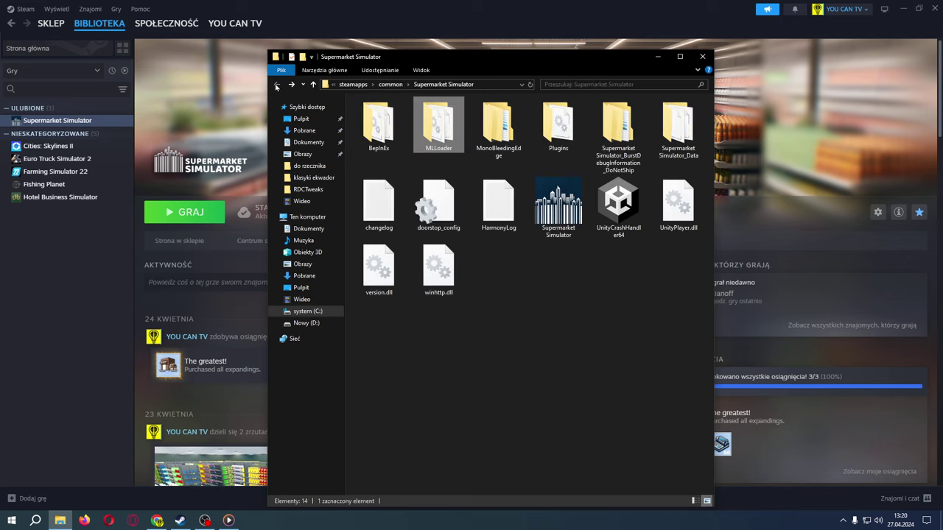
Step: Look through the config files in BepInEx > config, and return to the game's main folder
{"action": "double_click", "coordinate": [378, 122]}
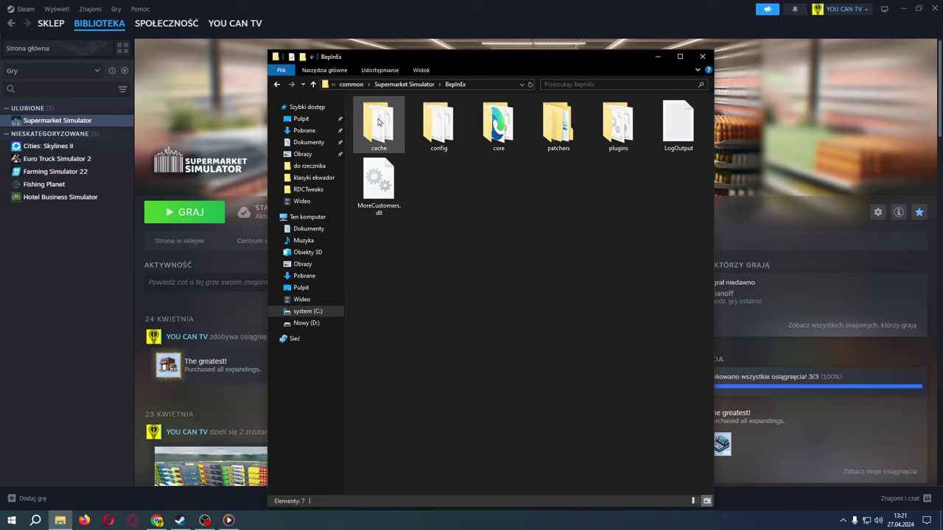
{"action": "double_click", "coordinate": [442, 132]}
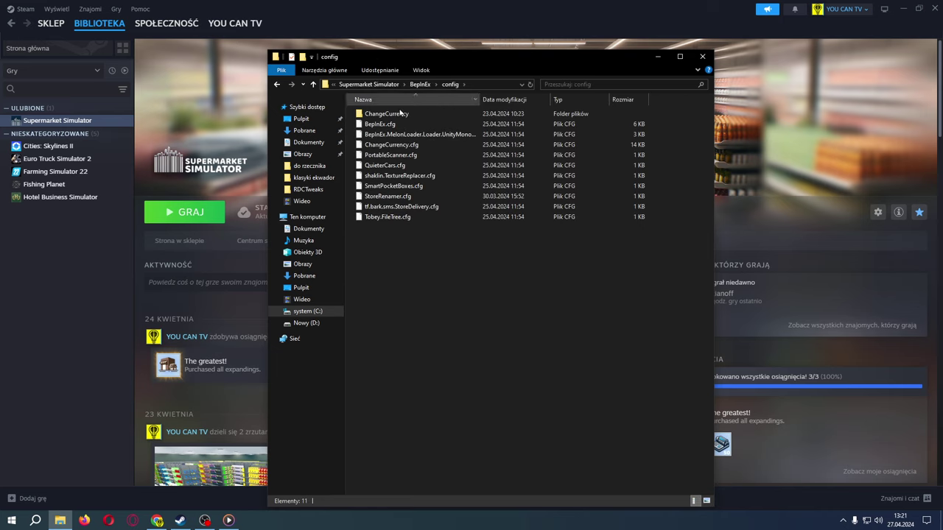
{"action": "left_click", "coordinate": [277, 84]}
{"action": "left_click", "coordinate": [277, 84]}
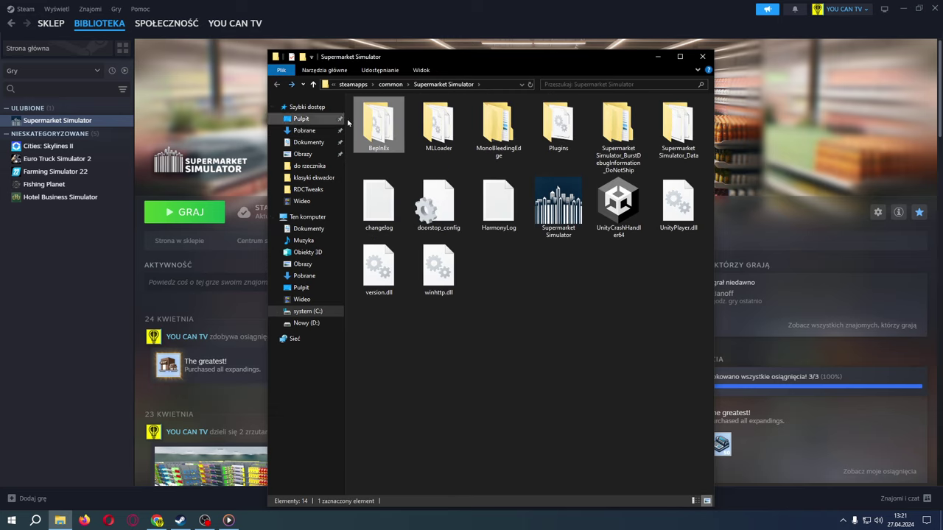
{"action": "left_click", "coordinate": [586, 332]}
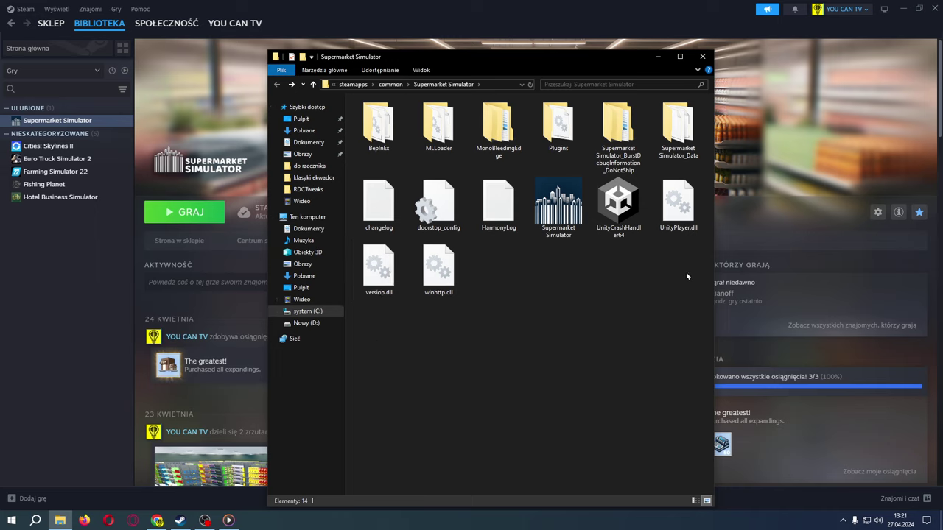
Step: Open the RDCTweaks folder inside Supermarket Simulator_Data > RDCData in the game's local files
{"action": "right_click", "coordinate": [66, 122]}
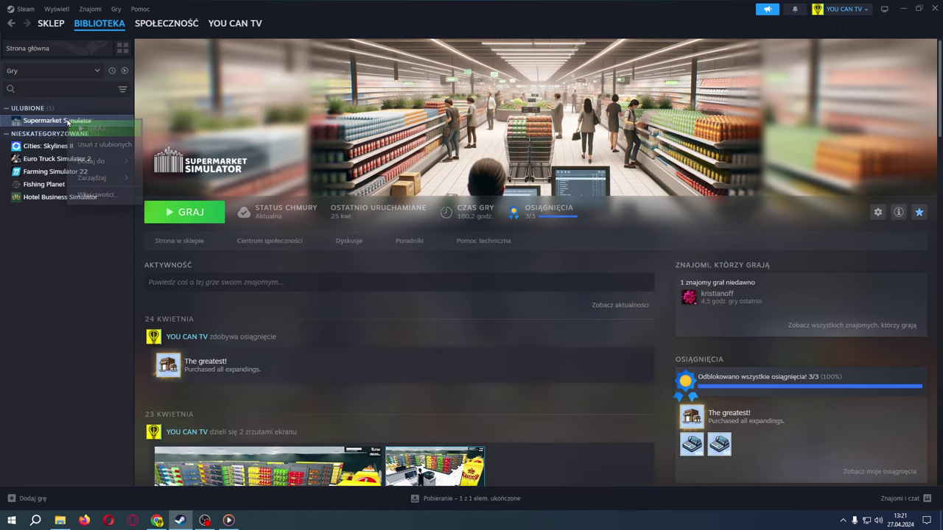
{"action": "mouse_move", "coordinate": [119, 180]}
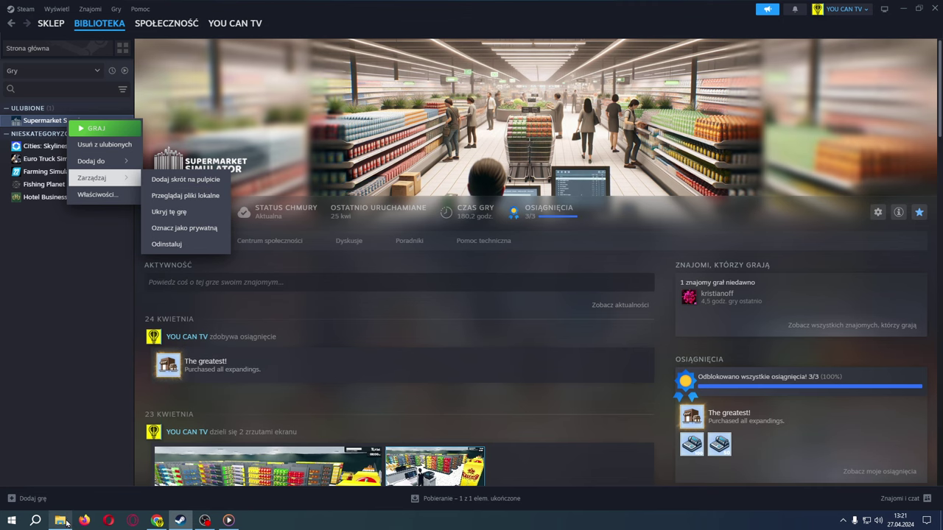
{"action": "left_click", "coordinate": [60, 520]}
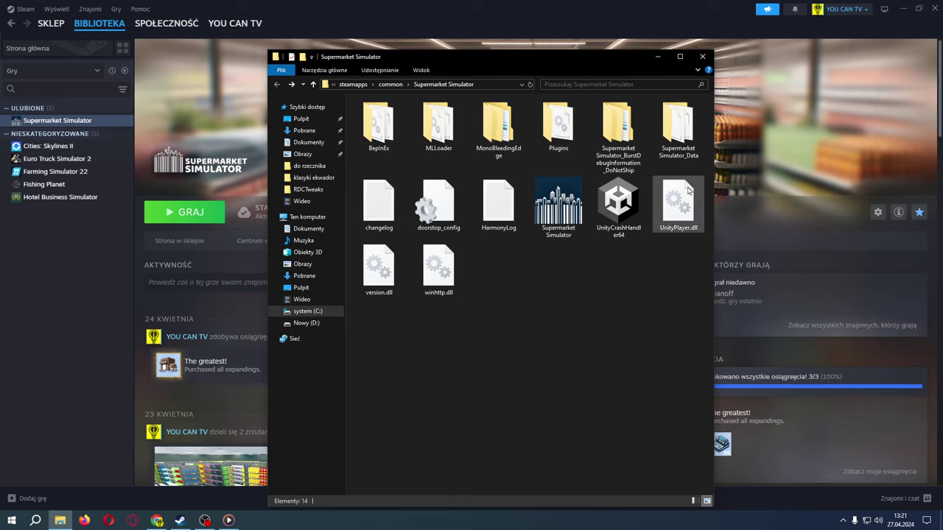
{"action": "double_click", "coordinate": [678, 147]}
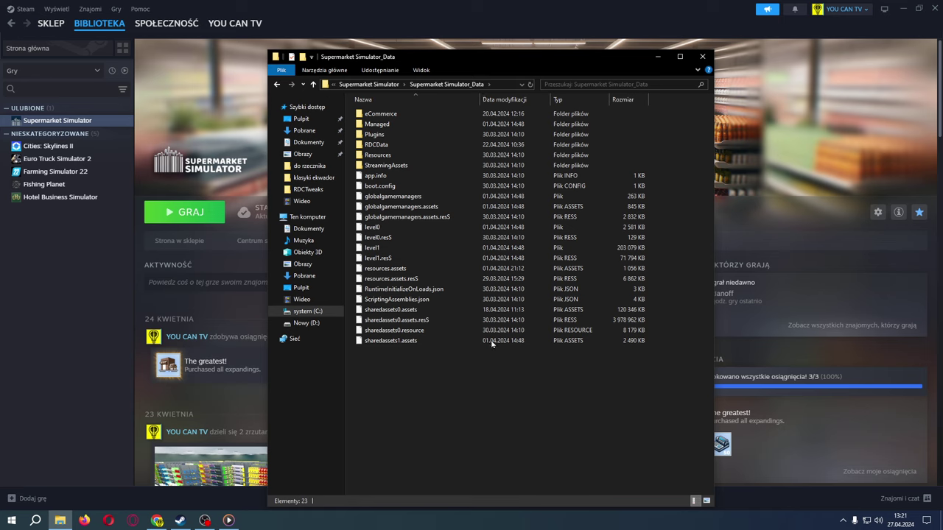
{"action": "double_click", "coordinate": [378, 146]}
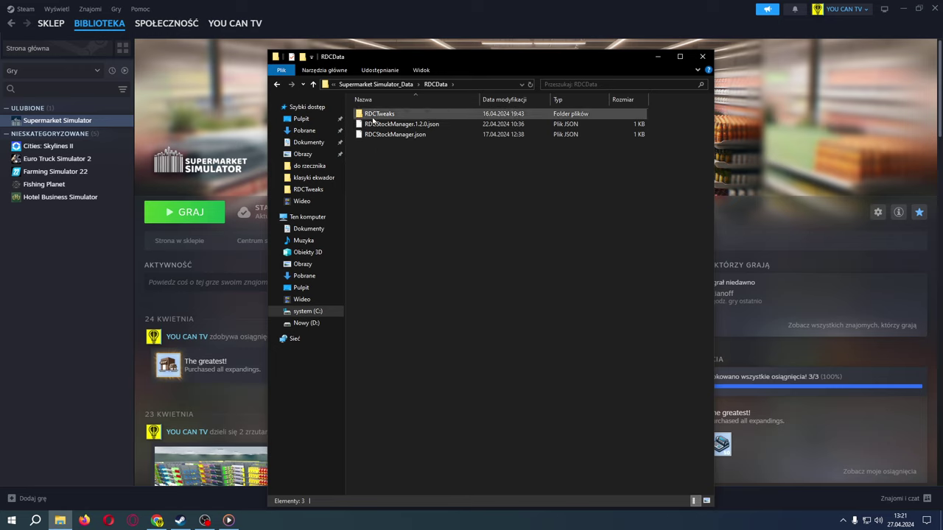
{"action": "double_click", "coordinate": [382, 116]}
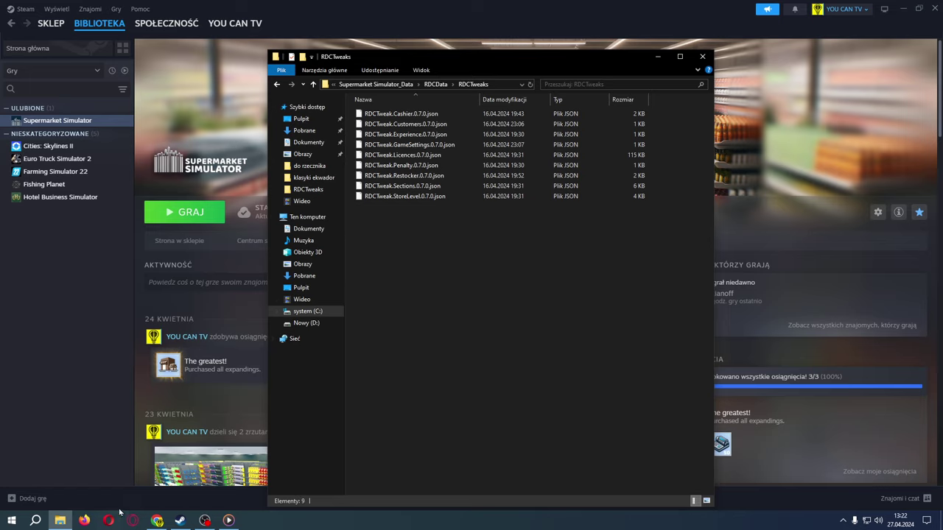
Step: Switch to Chrome and manually download RDC Tweaker (Beta 0.7.0) with the slow download option, saving the archive to the desktop
{"action": "left_click", "coordinate": [156, 521]}
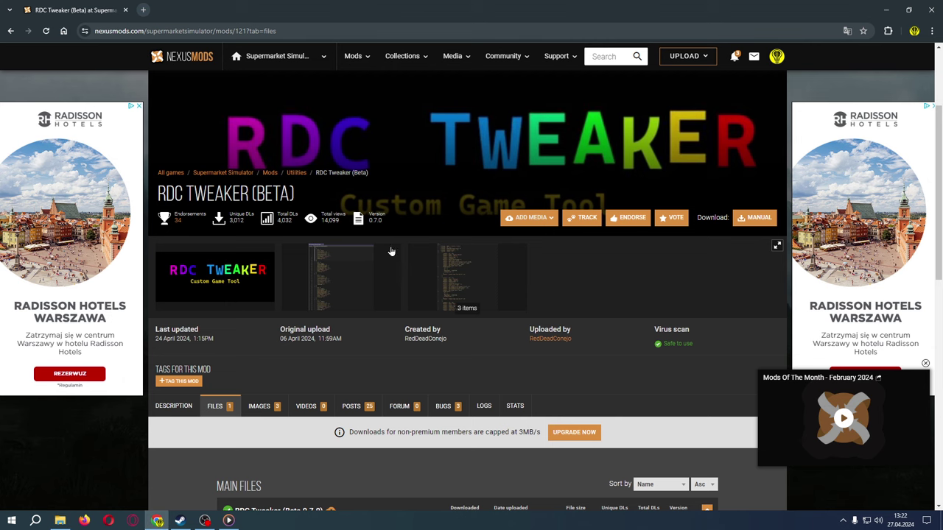
{"action": "scroll", "coordinate": [305, 384], "scroll_direction": "down", "scroll_amount": 3}
{"action": "left_click", "coordinate": [294, 389]}
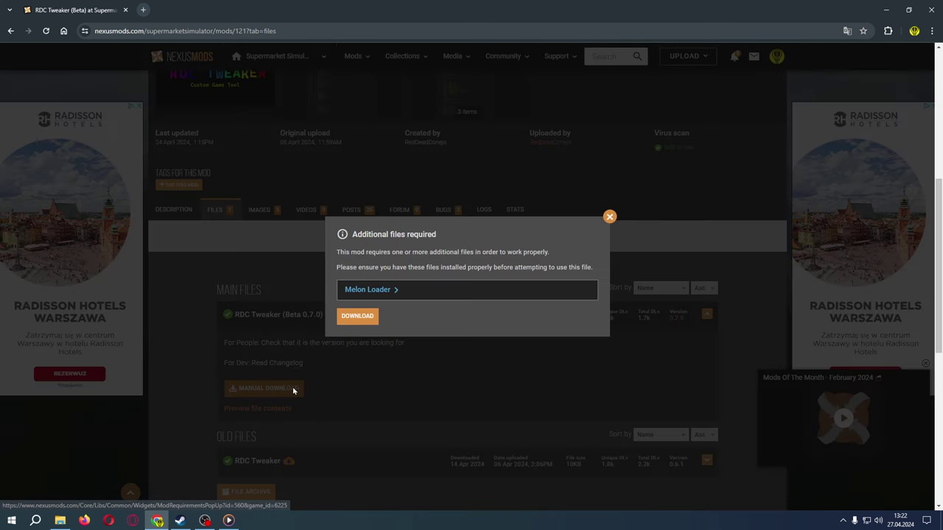
{"action": "left_click", "coordinate": [358, 319]}
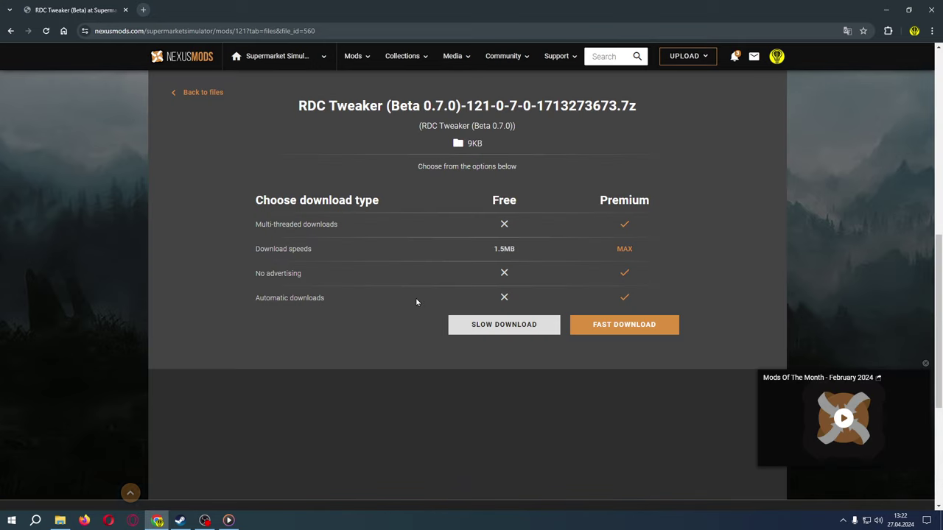
{"action": "left_click", "coordinate": [496, 324]}
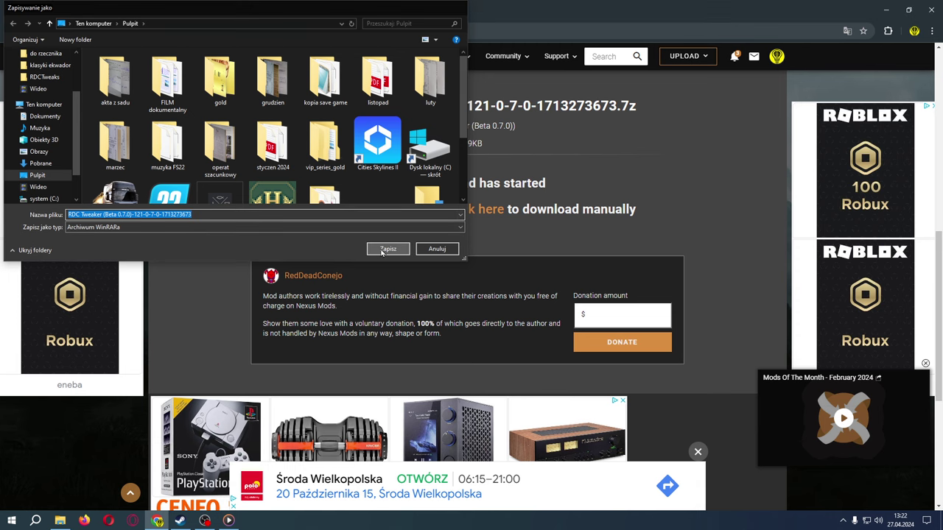
{"action": "left_click", "coordinate": [386, 249]}
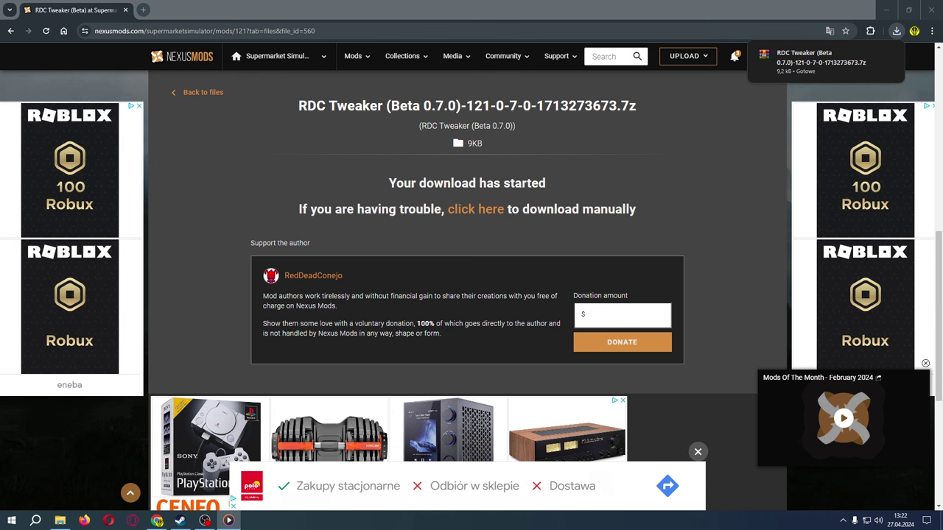
Step: Minimize the browser, File Explorer and Steam windows, and move the RDC Tweaker archive to the middle of the desktop
{"action": "left_click", "coordinate": [886, 10]}
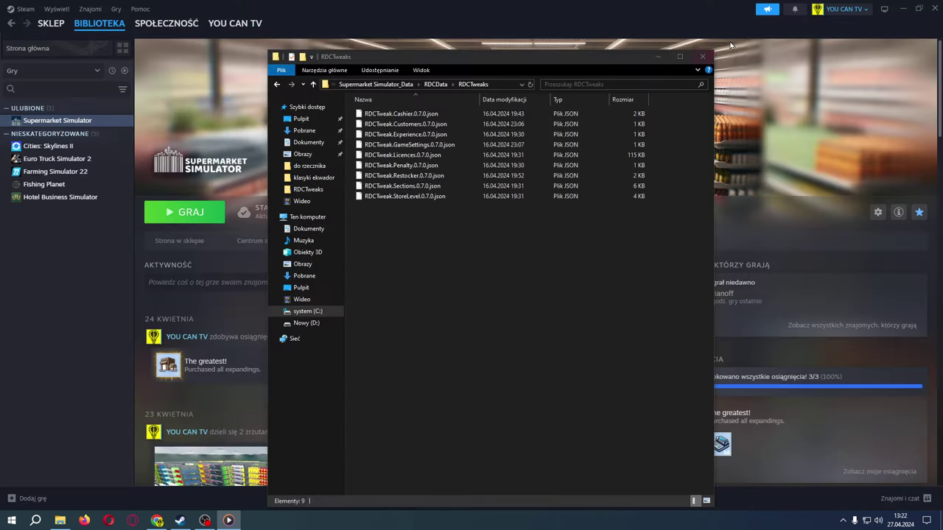
{"action": "left_click", "coordinate": [657, 57]}
{"action": "left_click", "coordinate": [911, 8]}
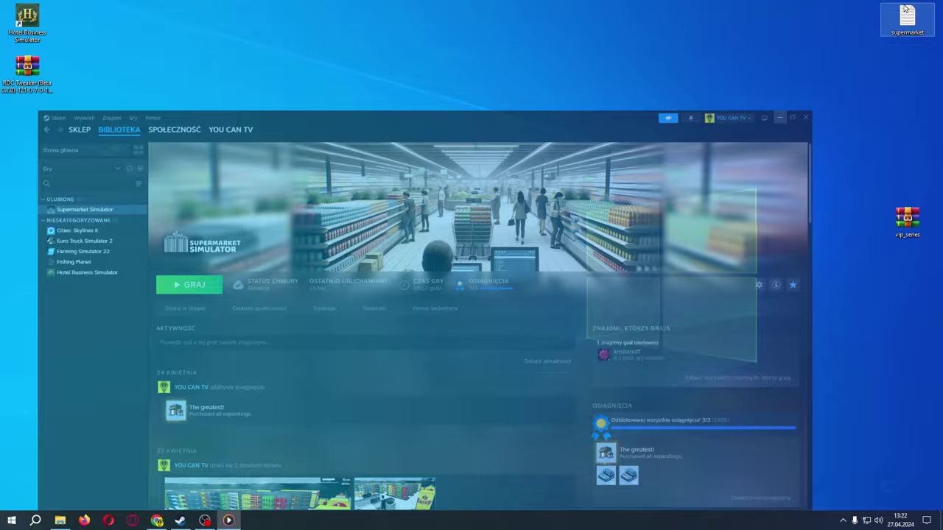
{"action": "left_click_drag", "start_coordinate": [26, 68], "coordinate": [455, 245]}
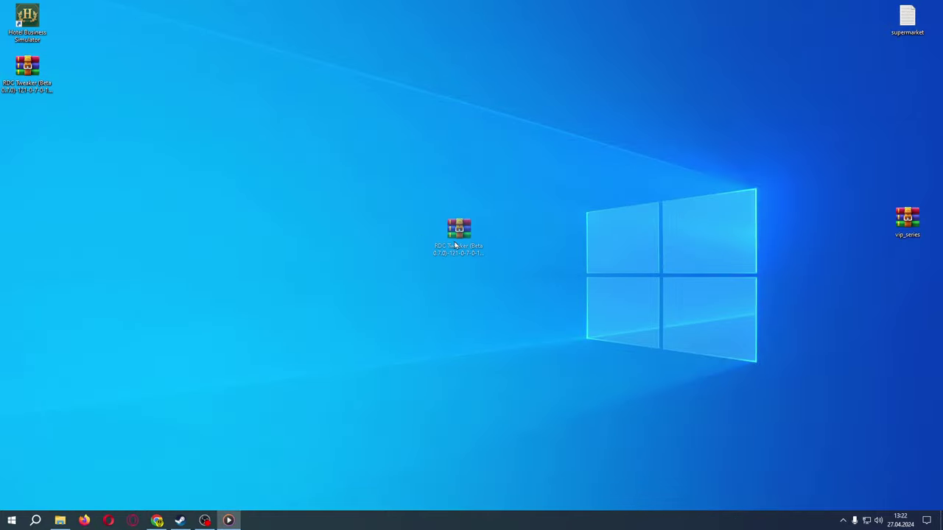
Step: Extract the RDC Tweaker archive into its own folder and place that folder beside the archive on the desktop
{"action": "right_click", "coordinate": [471, 233]}
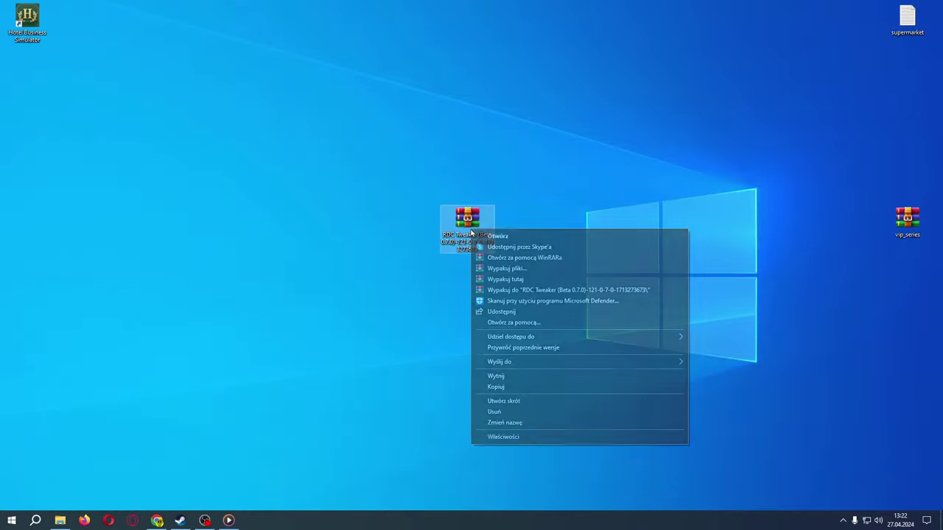
{"action": "left_click", "coordinate": [528, 291]}
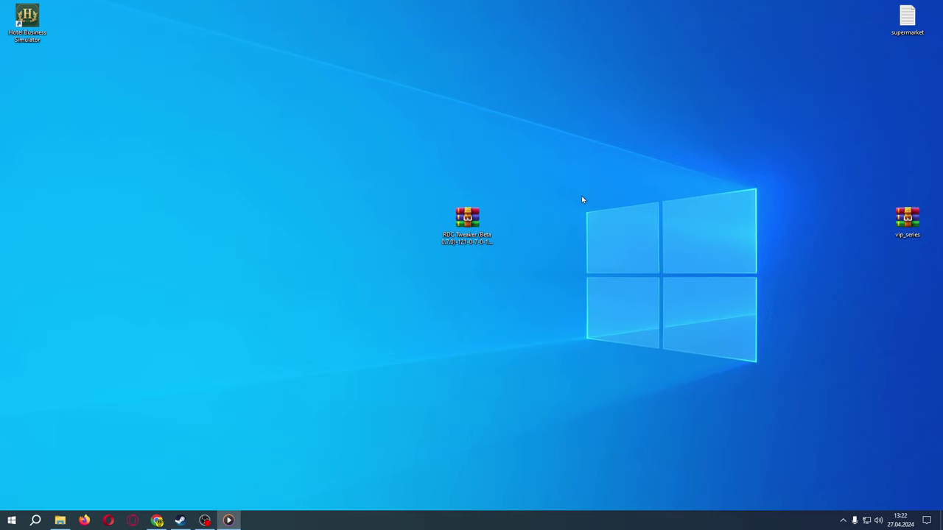
{"action": "left_click_drag", "start_coordinate": [28, 72], "coordinate": [534, 243]}
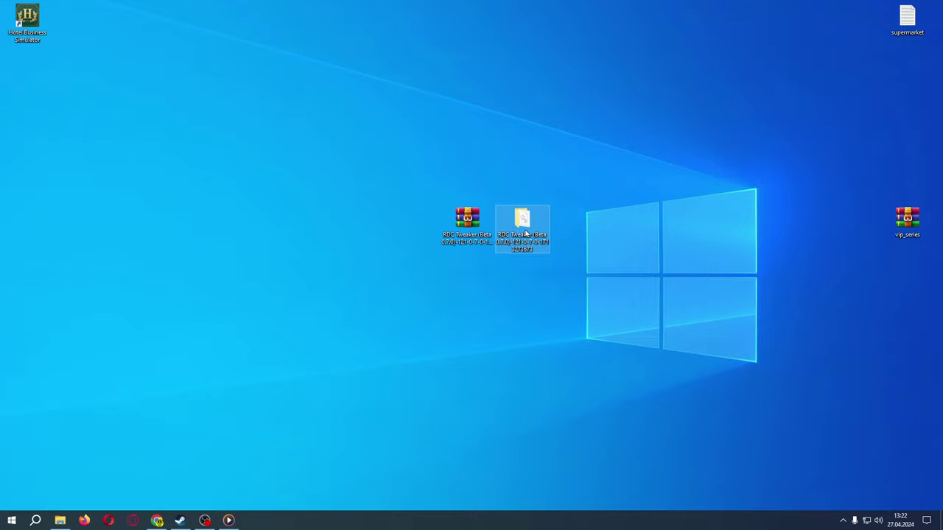
Step: Look inside the extracted RDC Tweaker folder and close it
{"action": "double_click", "coordinate": [526, 232]}
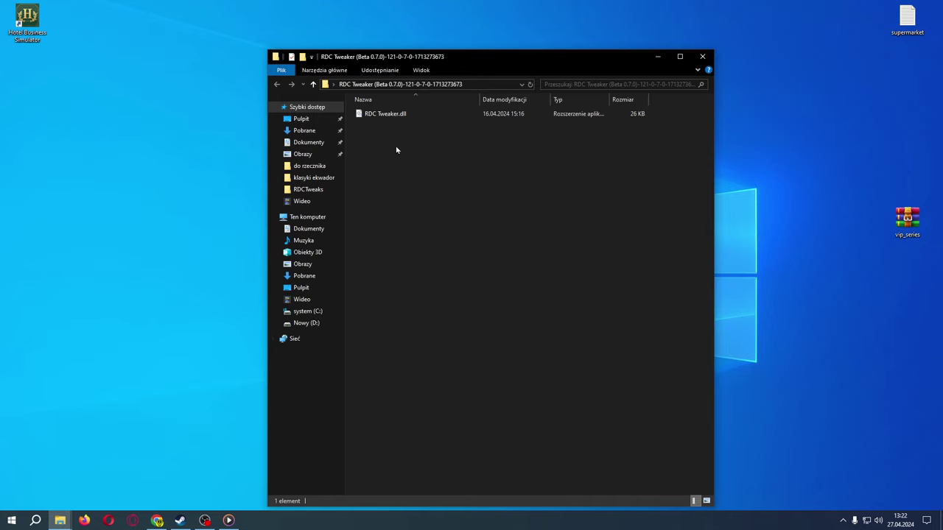
{"action": "left_click", "coordinate": [702, 56]}
{"action": "left_click_drag", "start_coordinate": [403, 191], "coordinate": [539, 233]}
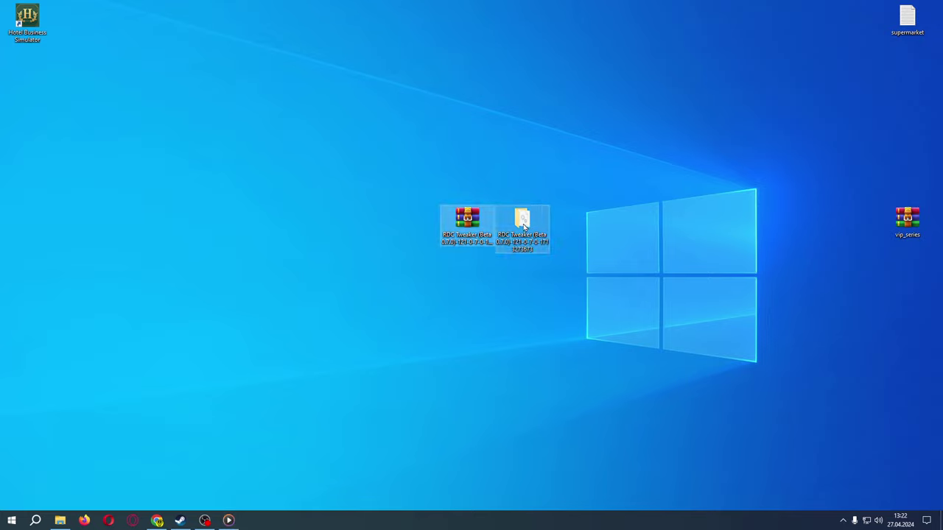
{"action": "right_click", "coordinate": [524, 224]}
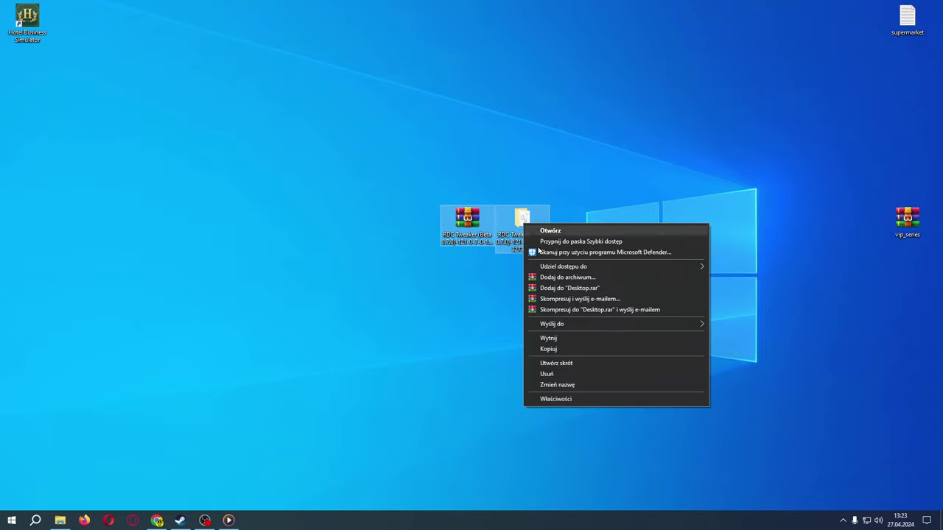
{"action": "left_click", "coordinate": [436, 150]}
Step: Copy RDC Tweaker.dll from the extracted folder and close the folder window
{"action": "double_click", "coordinate": [526, 222]}
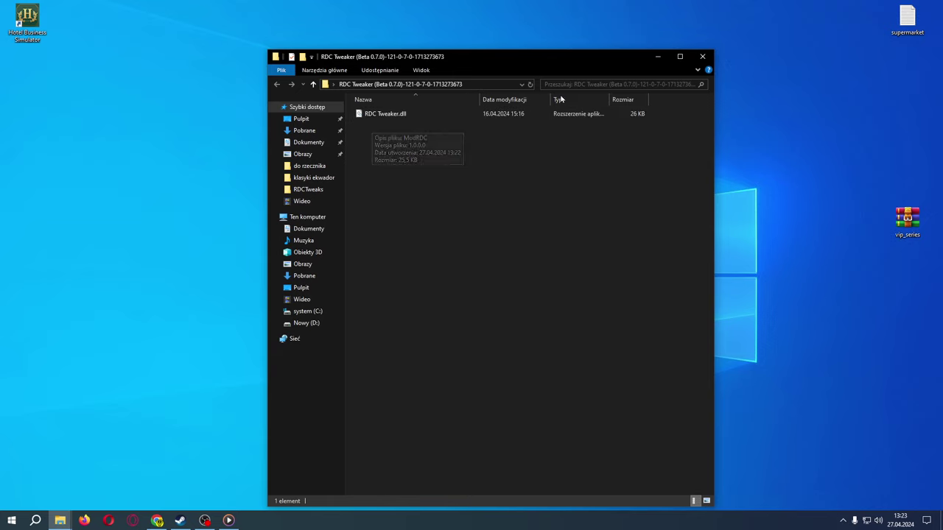
{"action": "right_click", "coordinate": [369, 113]}
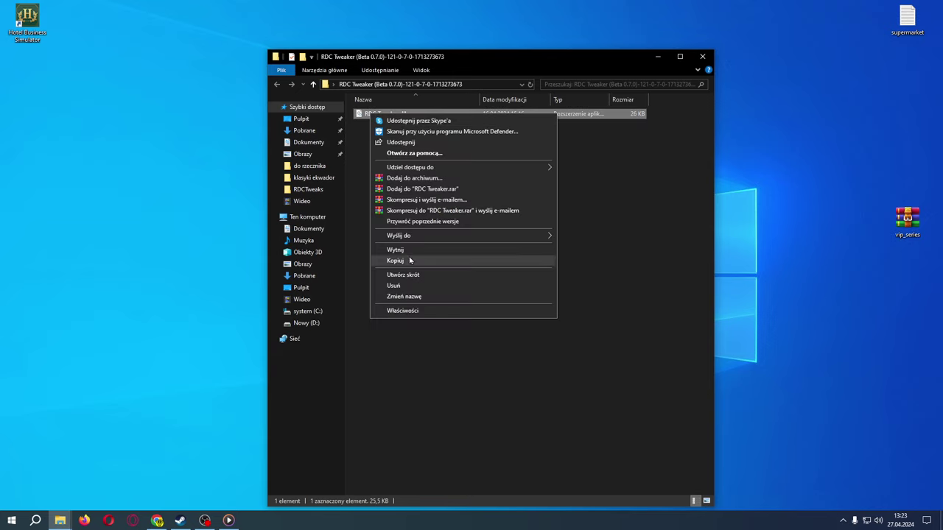
{"action": "left_click", "coordinate": [411, 261]}
{"action": "left_click", "coordinate": [703, 58]}
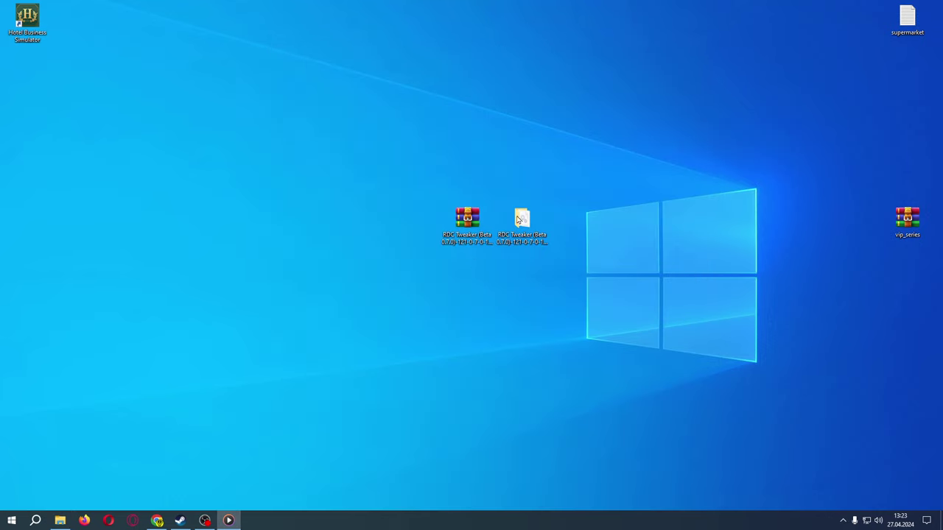
Step: Paste RDC Tweaker.dll into the game's MLLoader > Mods folder, replacing the existing file
{"action": "left_click", "coordinate": [60, 521]}
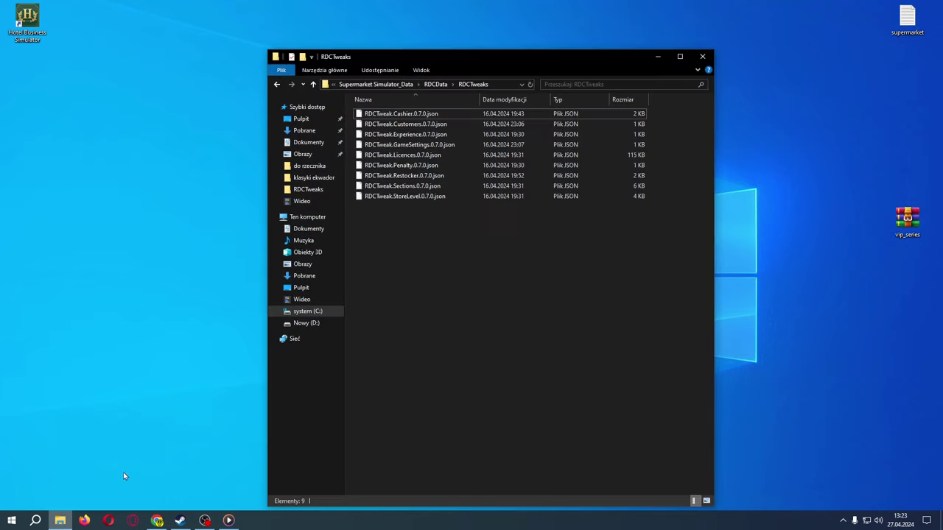
{"action": "left_click", "coordinate": [380, 84]}
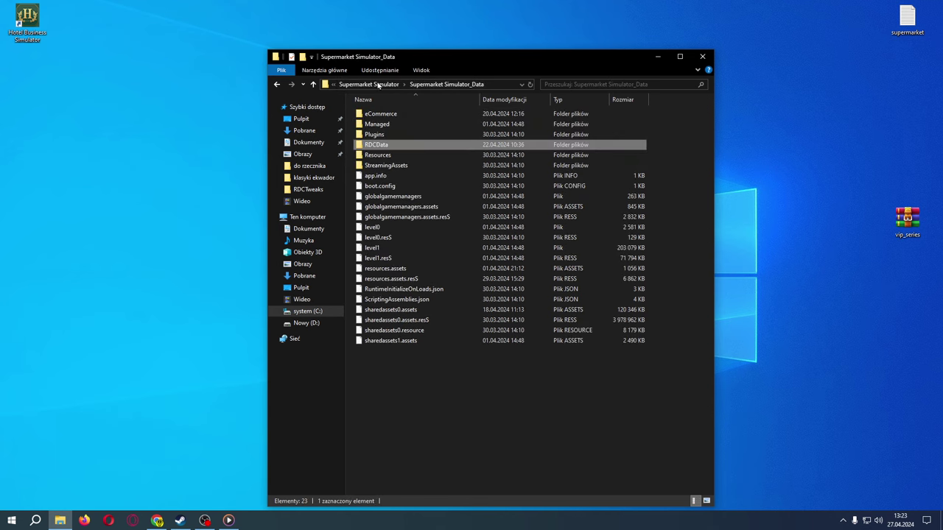
{"action": "left_click", "coordinate": [368, 84]}
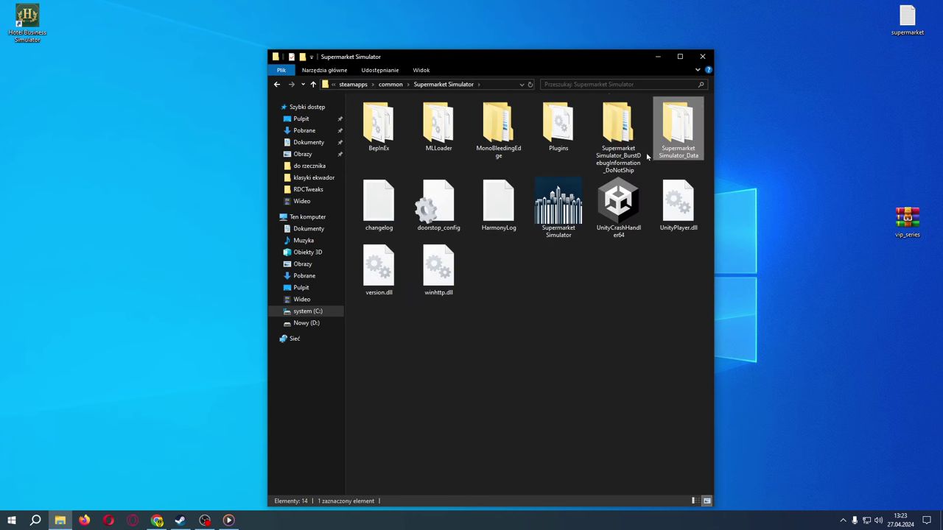
{"action": "double_click", "coordinate": [438, 133]}
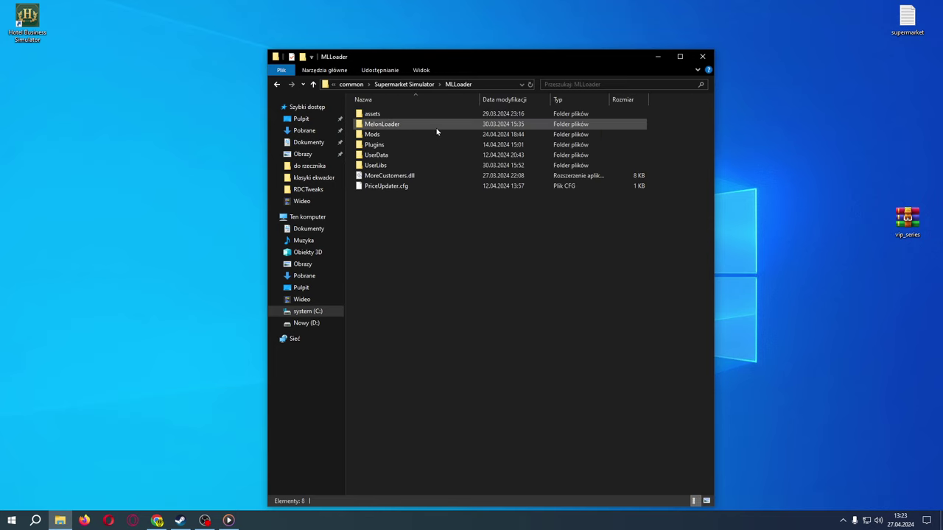
{"action": "double_click", "coordinate": [376, 135]}
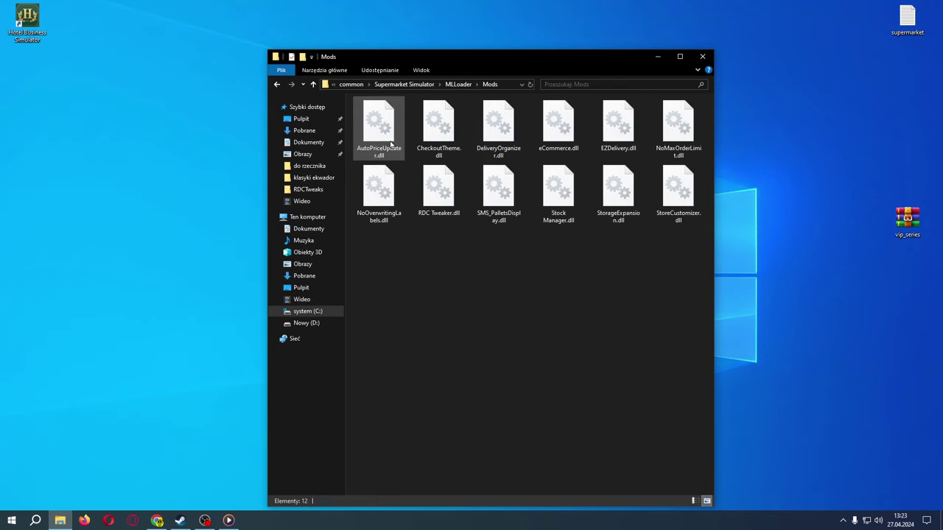
{"action": "right_click", "coordinate": [431, 251]}
{"action": "left_click", "coordinate": [462, 317]}
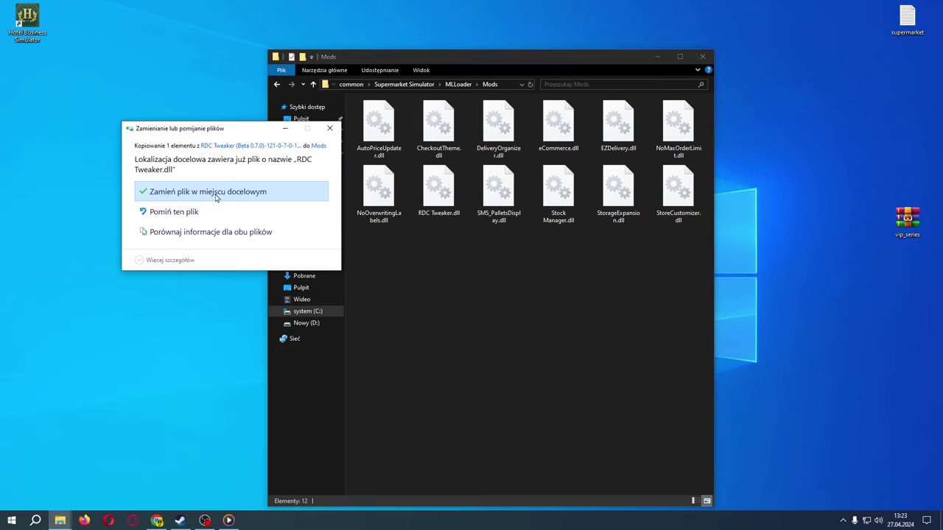
{"action": "left_click", "coordinate": [217, 193]}
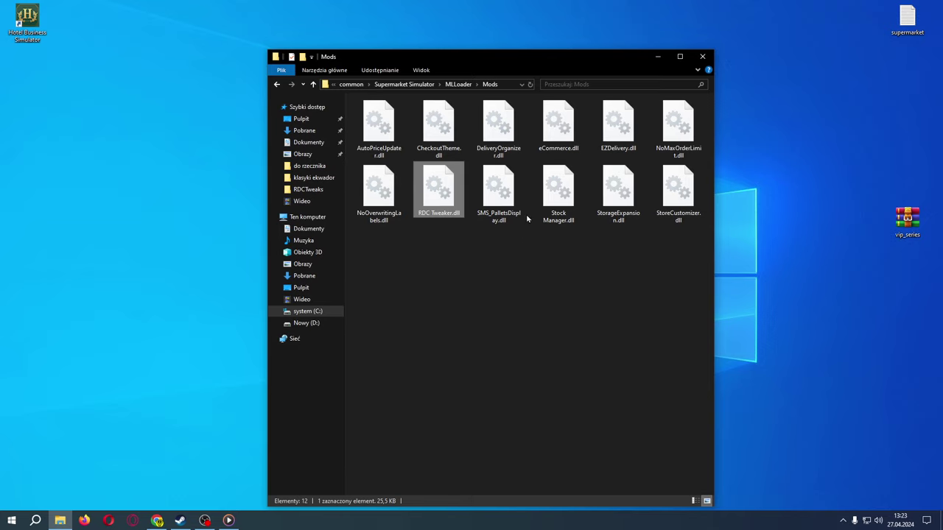
Step: Switch to Steam, run Supermarket Simulator with the saved game loaded once, and quit to the desktop
{"action": "left_click", "coordinate": [389, 85]}
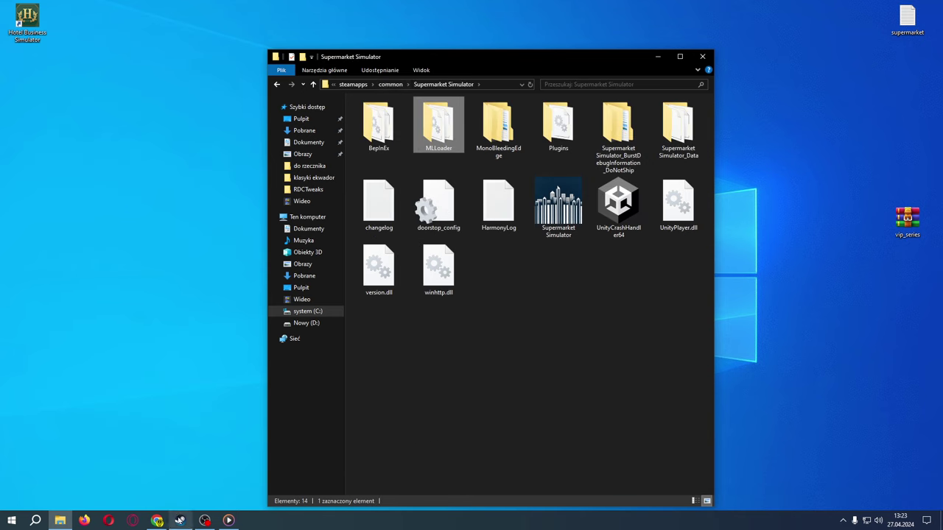
{"action": "left_click", "coordinate": [180, 521]}
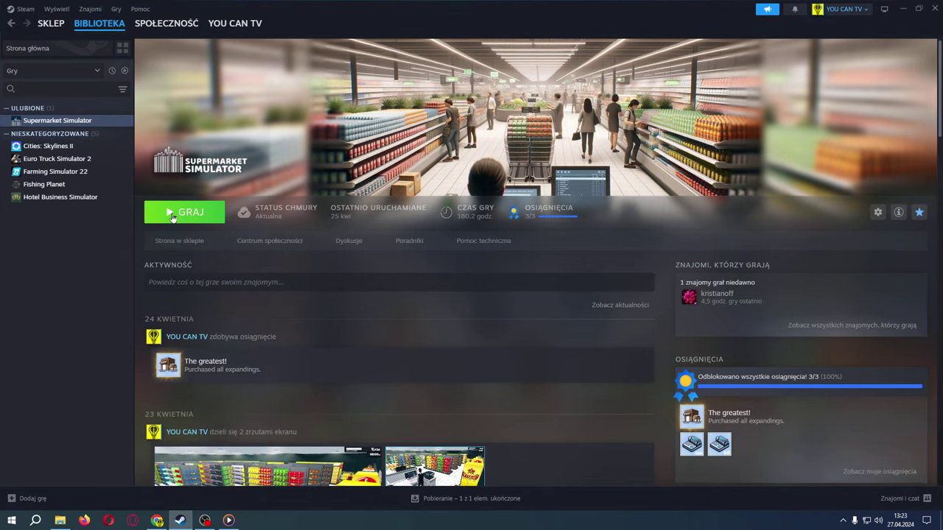
{"action": "left_click", "coordinate": [175, 215]}
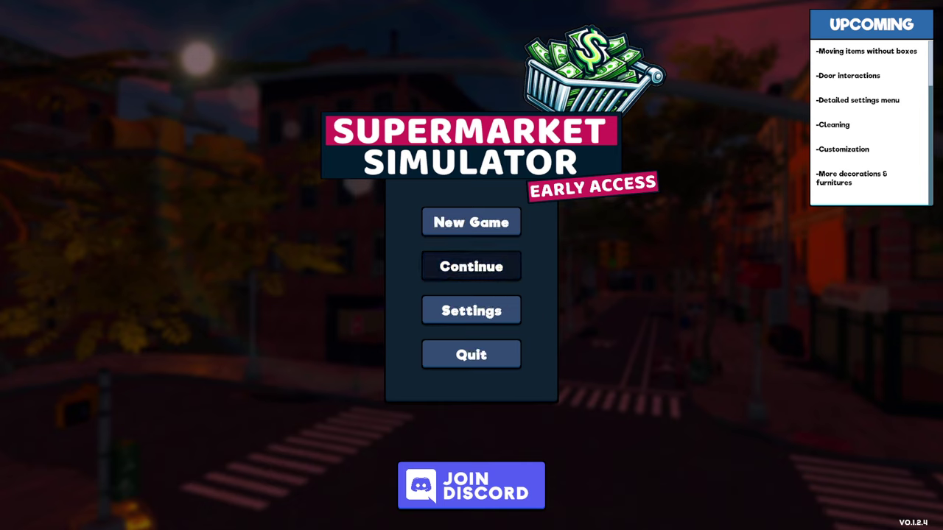
{"action": "left_click", "coordinate": [472, 267]}
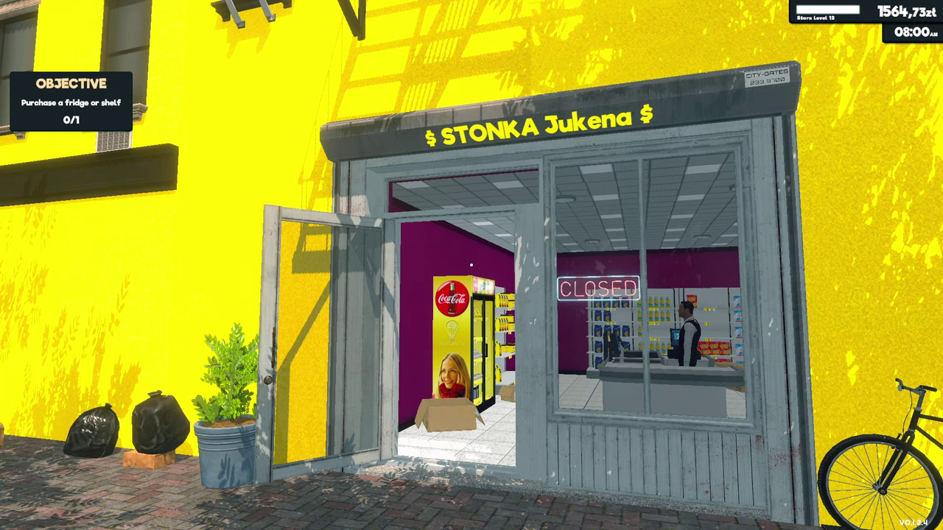
{"action": "key", "text": "Escape"}
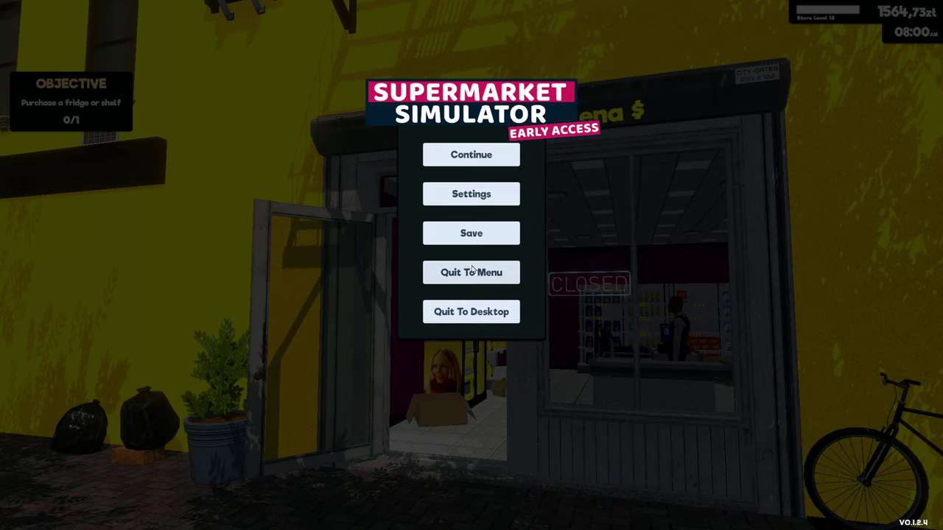
{"action": "left_click", "coordinate": [481, 313]}
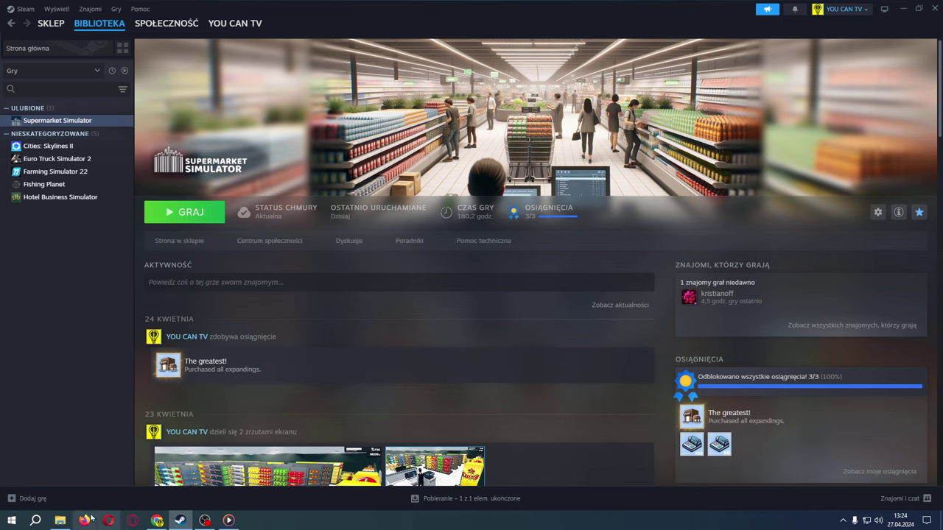
Step: Return to the game's folder in File Explorer and open Supermarket Simulator_Data > RDCData > RDCTweaks
{"action": "key", "text": "alt+Tab"}
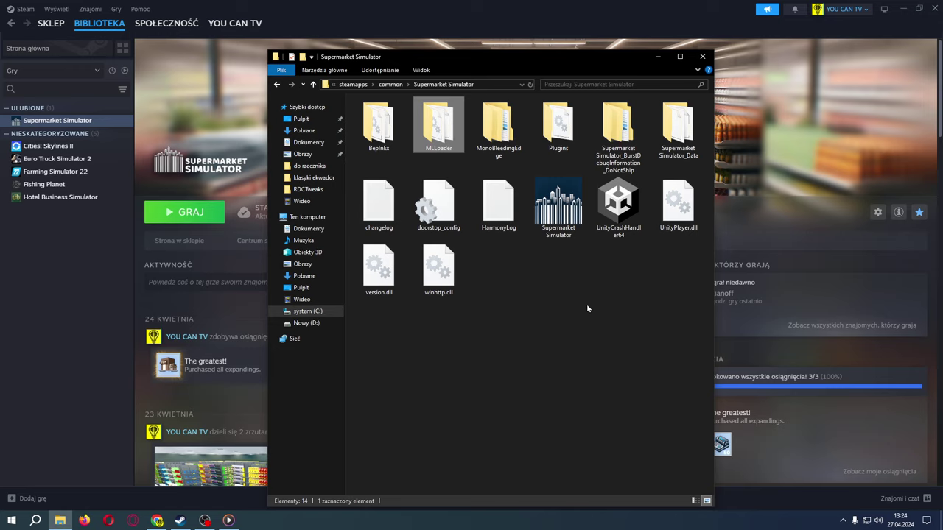
{"action": "double_click", "coordinate": [678, 137]}
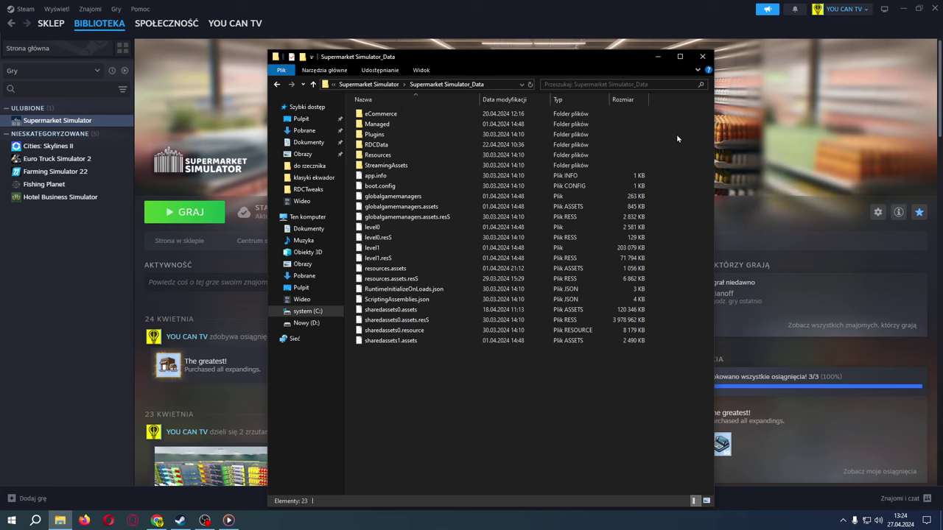
{"action": "double_click", "coordinate": [382, 146]}
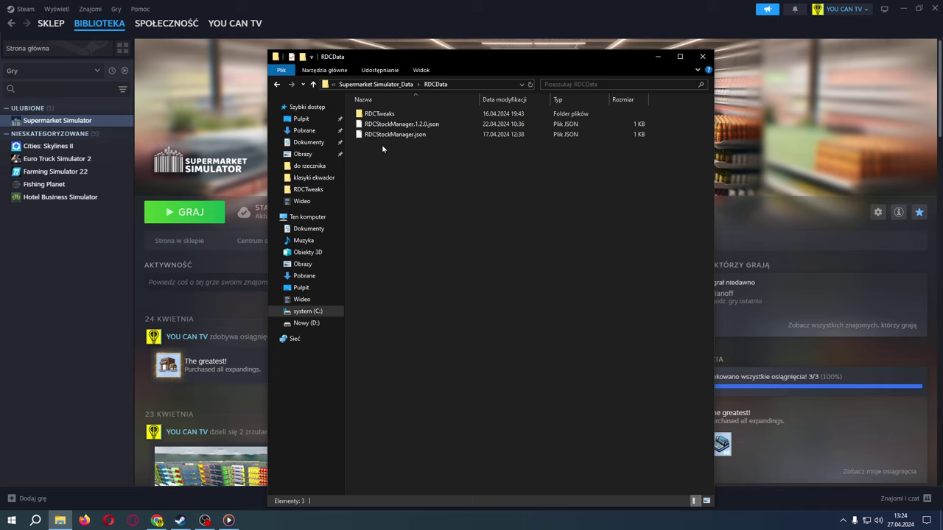
{"action": "double_click", "coordinate": [386, 116]}
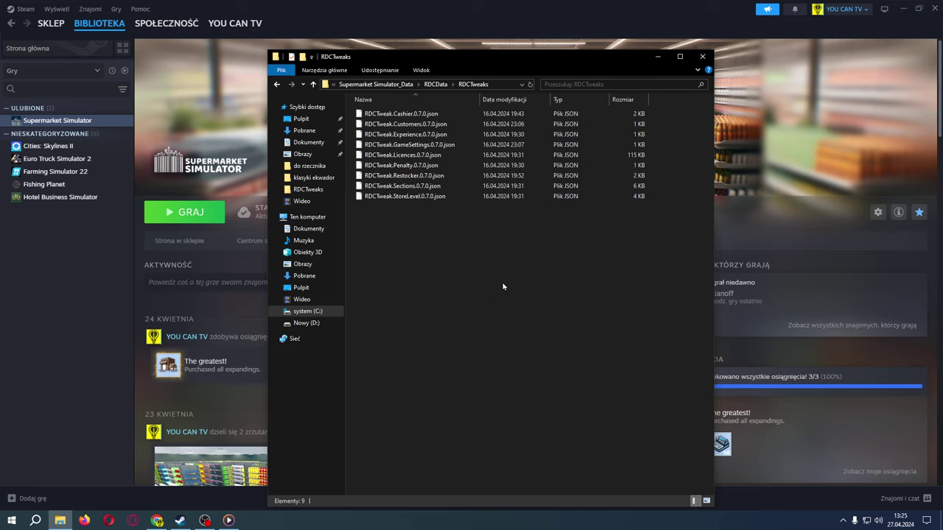
Step: Open RDCTweak.Cashier.0.7.0.json in Notepad without making it the default app for .json files
{"action": "double_click", "coordinate": [409, 116]}
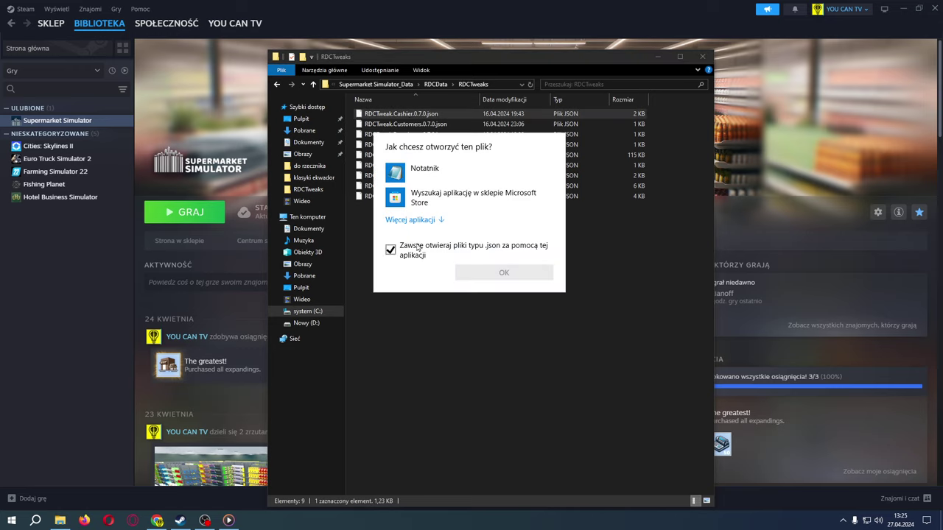
{"action": "left_click", "coordinate": [390, 251]}
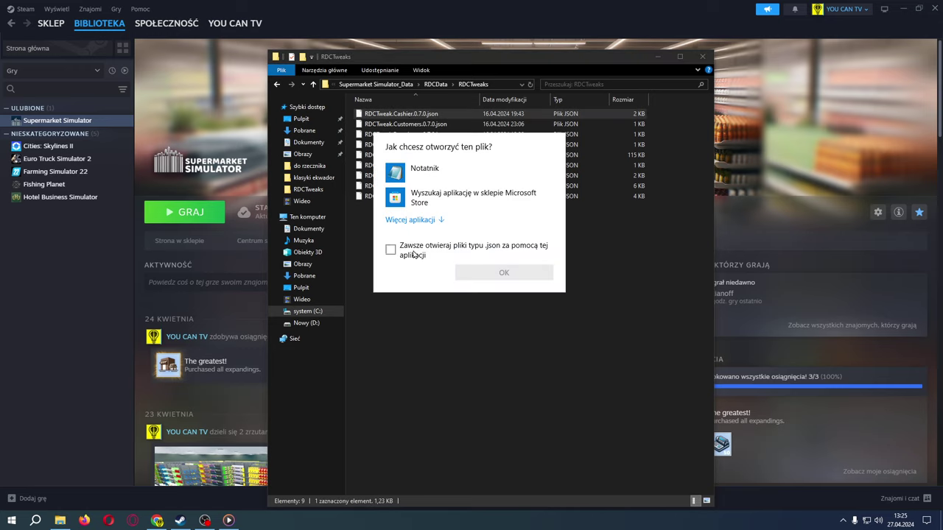
{"action": "left_click", "coordinate": [440, 175]}
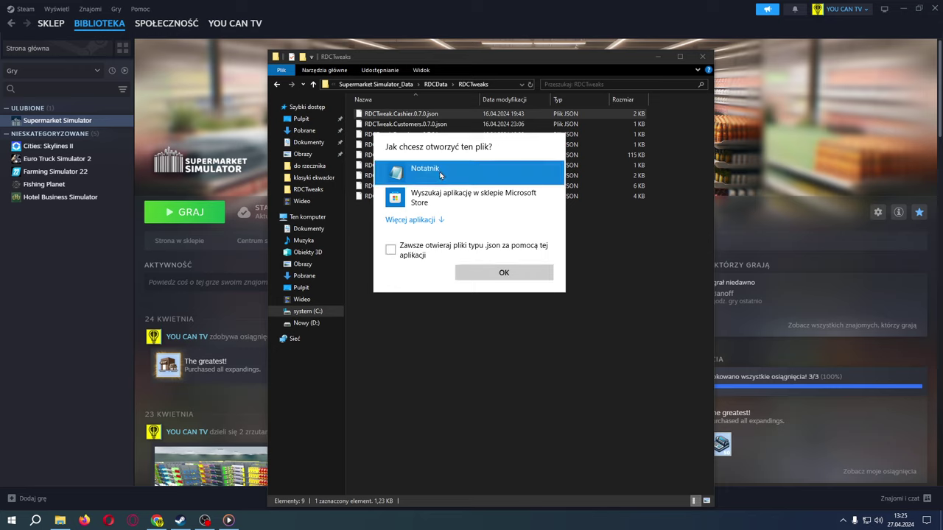
{"action": "left_click", "coordinate": [504, 271]}
{"action": "mouse_move", "coordinate": [555, 135]}
{"action": "left_mouse_down"}
{"action": "mouse_move", "coordinate": [527, 130]}
{"action": "mouse_move", "coordinate": [560, 129]}
{"action": "left_mouse_up"}
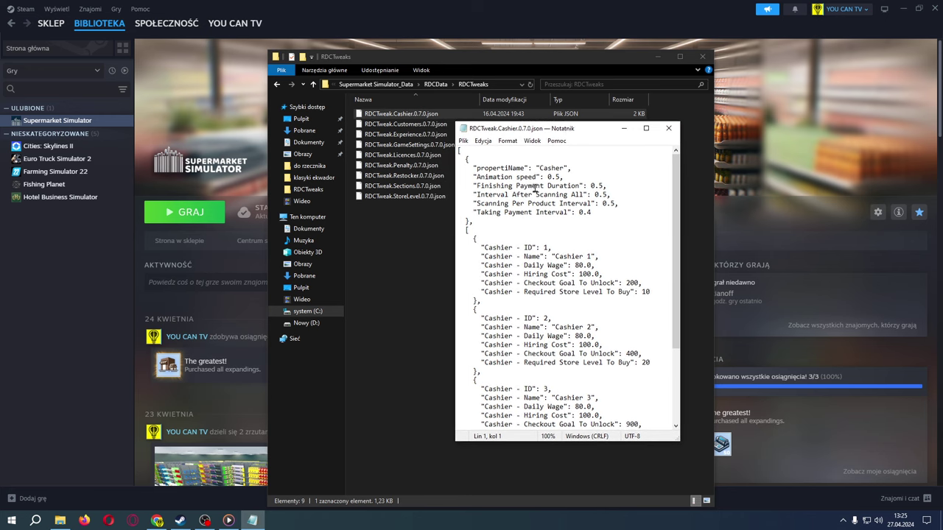
Step: Set the propertiName value in the cashier file to "Cashier"
{"action": "double_click", "coordinate": [564, 168]}
{"action": "type", "text": "Marian"}
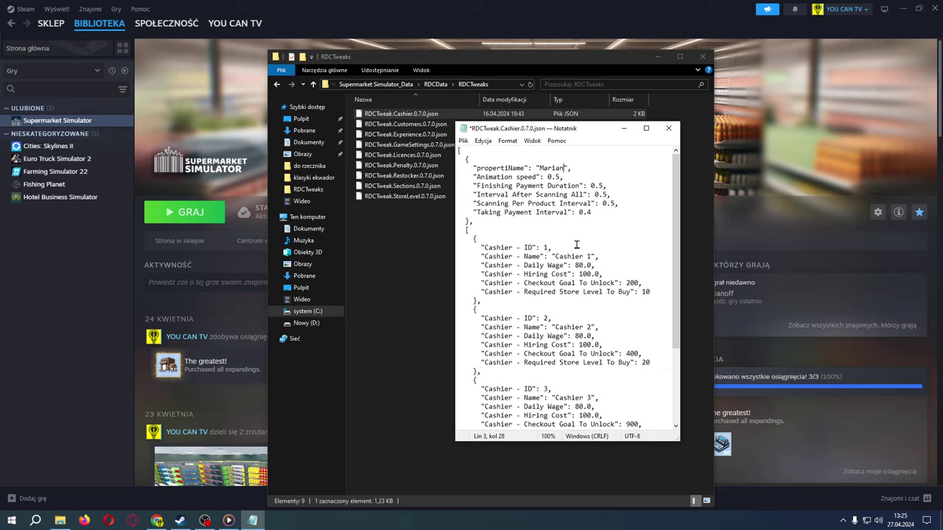
{"action": "key", "text": "BackSpace"}
{"action": "key", "text": "BackSpace"}
{"action": "key", "text": "BackSpace"}
{"action": "key", "text": "BackSpace"}
{"action": "key", "text": "BackSpace"}
{"action": "key", "text": "BackSpace"}
{"action": "type", "text": "Cashier"}
Step: Replace the default names of cashiers 1 to 4 with individual first names
{"action": "left_click_drag", "start_coordinate": [591, 256], "coordinate": [553, 257]}
{"action": "type", "text": "Marian"}
{"action": "left_click_drag", "start_coordinate": [590, 327], "coordinate": [555, 327]}
{"action": "type", "text": "Heniek"}
{"action": "scroll", "coordinate": [583, 339], "scroll_direction": "down", "scroll_amount": 3}
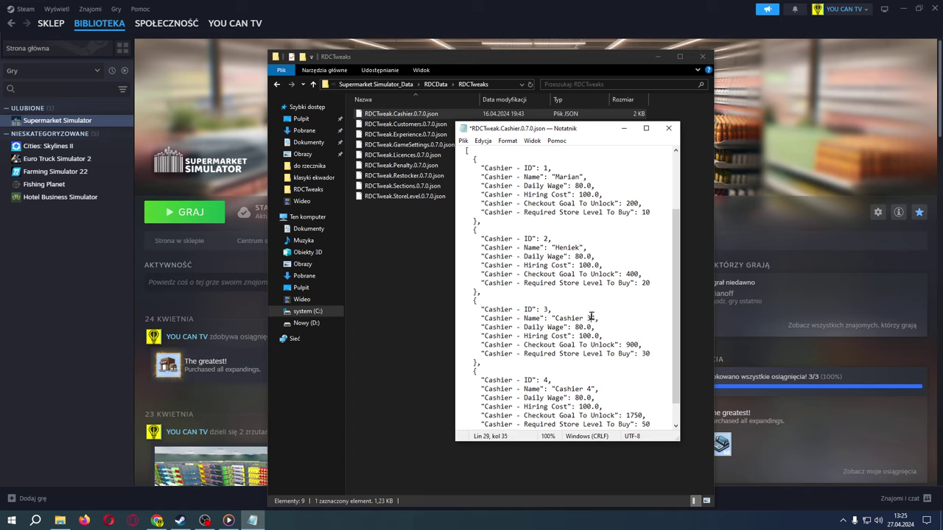
{"action": "left_click_drag", "start_coordinate": [592, 318], "coordinate": [555, 318]}
{"action": "type", "text": "Zbyszko"}
{"action": "left_click_drag", "start_coordinate": [591, 390], "coordinate": [555, 389]}
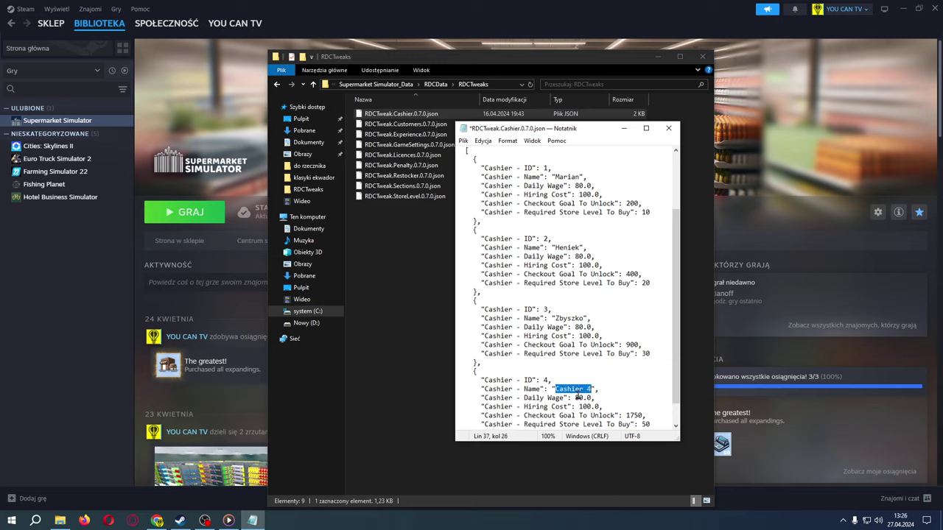
{"action": "type", "text": "Staszek"}
Step: Examine the animation speed, payment and scanning interval settings, and the individual cashier entries below them
{"action": "scroll", "coordinate": [602, 302], "scroll_direction": "up", "scroll_amount": 3}
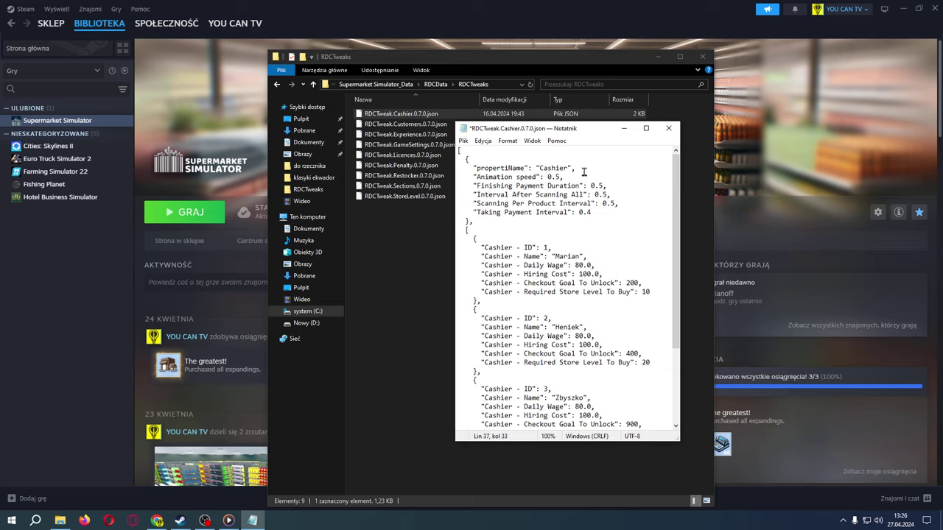
{"action": "left_click", "coordinate": [577, 176]}
{"action": "left_click", "coordinate": [565, 186]}
{"action": "left_click", "coordinate": [616, 186]}
{"action": "left_click", "coordinate": [626, 205]}
{"action": "double_click", "coordinate": [617, 205]}
{"action": "left_click", "coordinate": [616, 204]}
{"action": "left_click", "coordinate": [607, 204]}
{"action": "left_click", "coordinate": [603, 203]}
{"action": "left_click", "coordinate": [595, 211]}
{"action": "scroll", "coordinate": [589, 263], "scroll_direction": "down", "scroll_amount": 2}
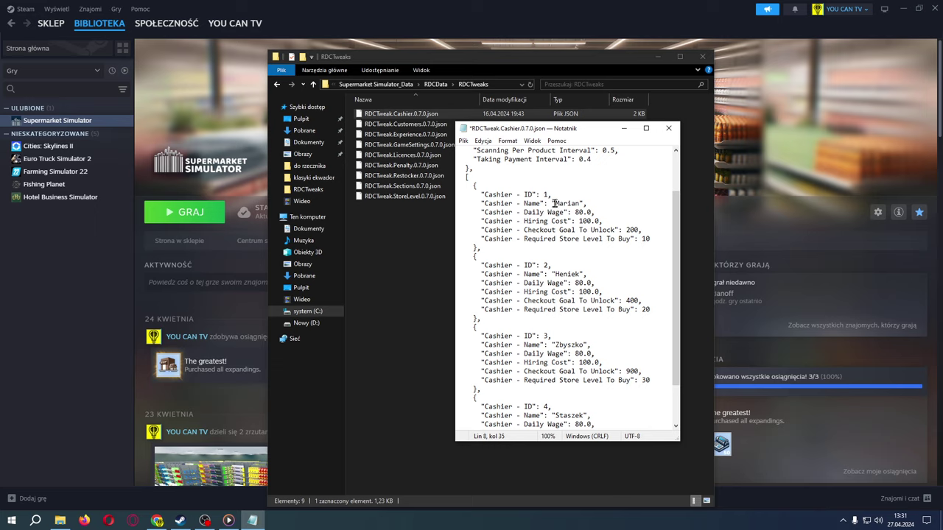
Step: Review the cashier names in the cashier file, close it and save the changes
{"action": "left_click_drag", "start_coordinate": [581, 204], "coordinate": [549, 209]}
{"action": "left_click", "coordinate": [559, 204]}
{"action": "scroll", "coordinate": [576, 256], "scroll_direction": "down", "scroll_amount": 1}
{"action": "scroll", "coordinate": [576, 256], "scroll_direction": "up", "scroll_amount": 4}
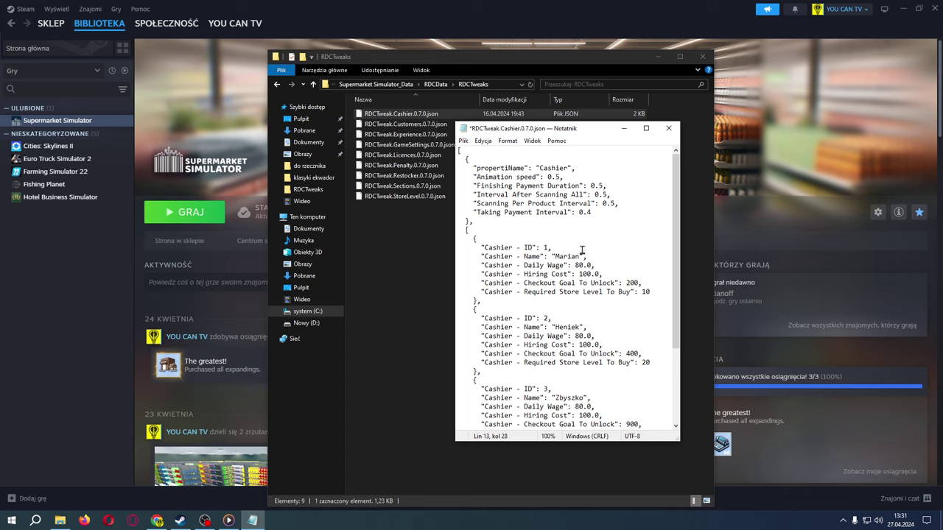
{"action": "left_click", "coordinate": [668, 129]}
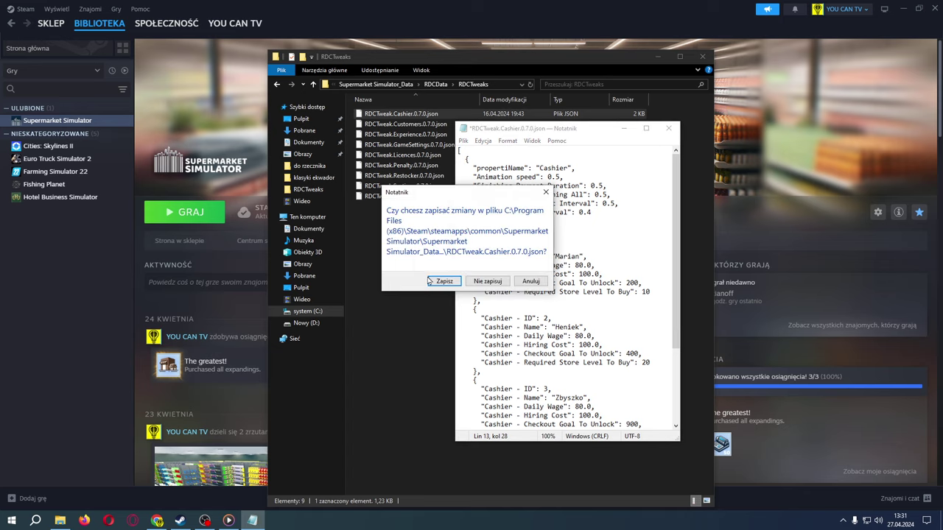
{"action": "left_click", "coordinate": [443, 281]}
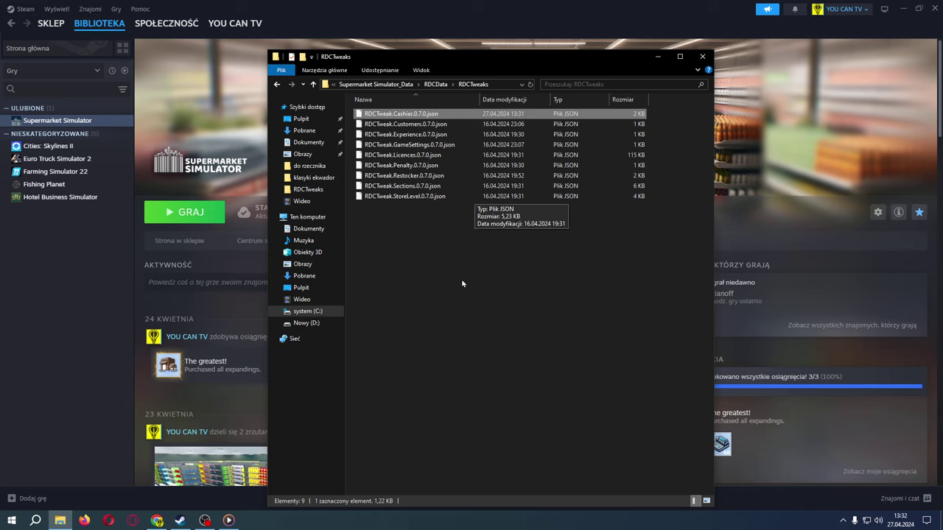
Step: View RDCTweak.Customers.0.7.0.json in Notepad without making it the default app for .json files, and close the file unchanged
{"action": "left_click", "coordinate": [417, 125]}
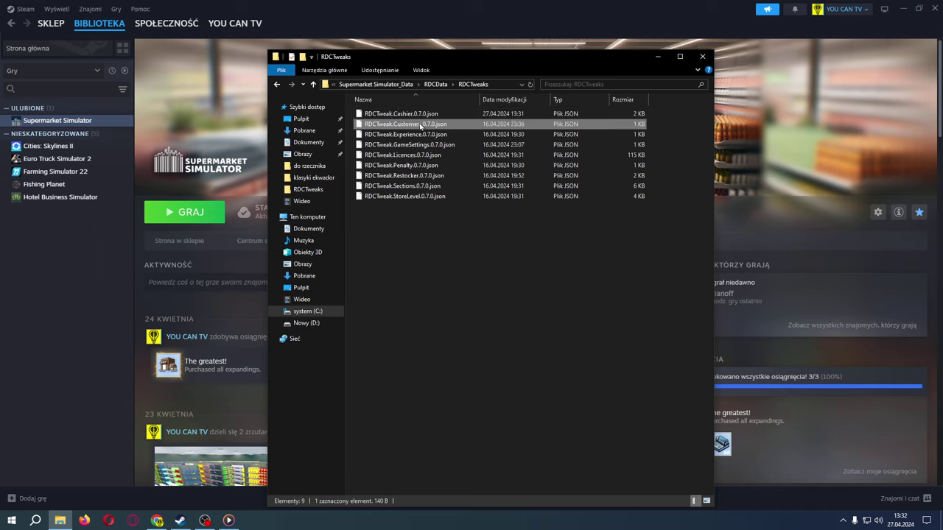
{"action": "double_click", "coordinate": [418, 125]}
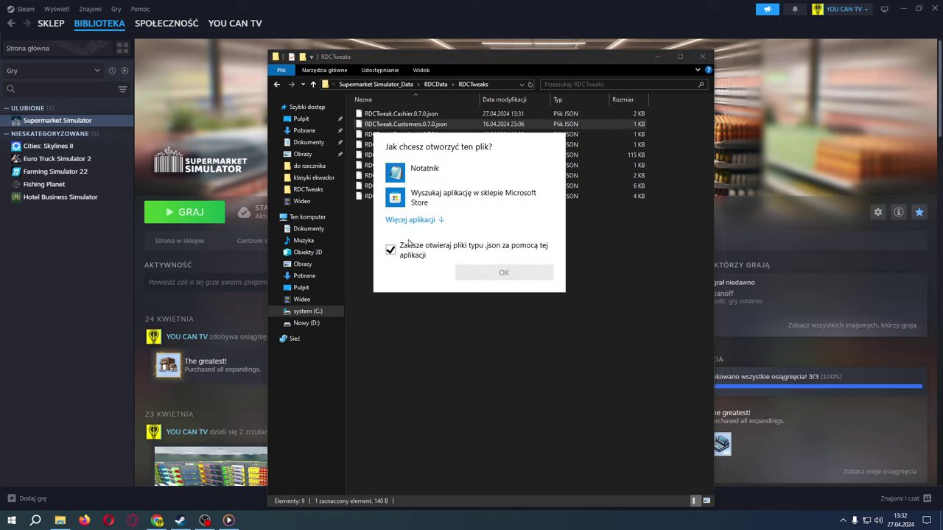
{"action": "left_click", "coordinate": [391, 250]}
{"action": "left_click", "coordinate": [427, 169]}
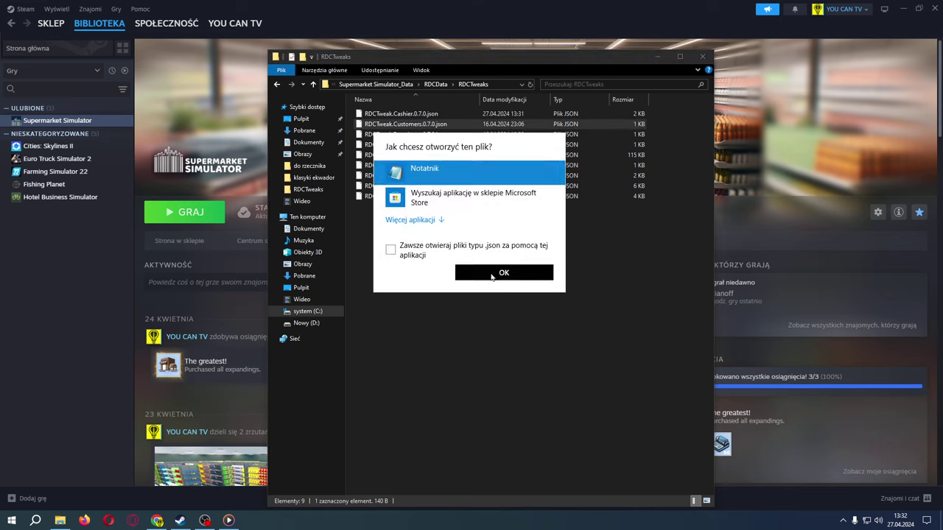
{"action": "left_click", "coordinate": [502, 273]}
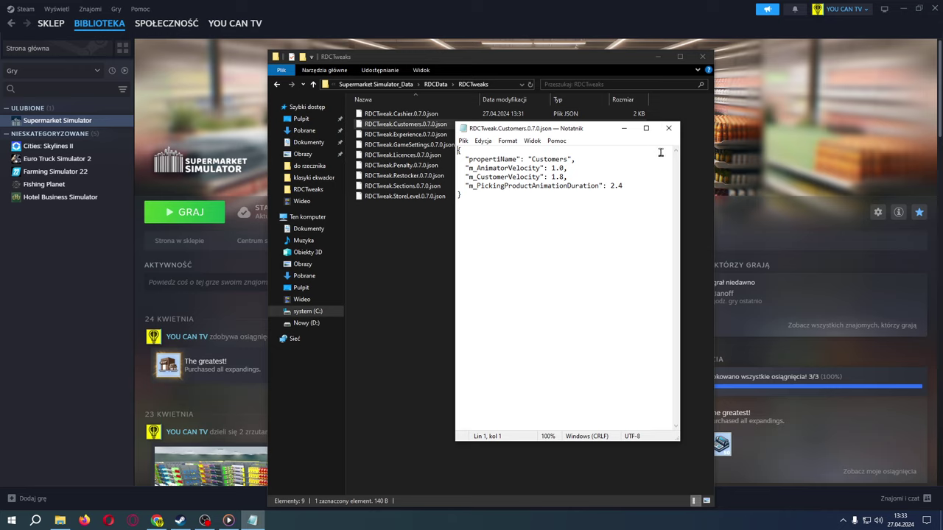
{"action": "left_click", "coordinate": [668, 128]}
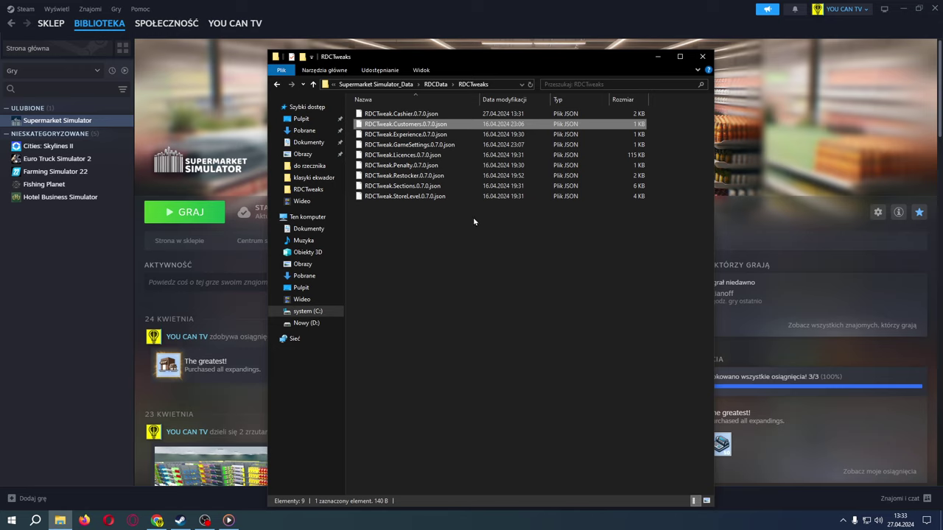
Step: View the store point settings in RDCTweak.Experience.0.7.0.json using Notepad for this file only, and close it unchanged
{"action": "left_click", "coordinate": [431, 137]}
{"action": "double_click", "coordinate": [431, 137]}
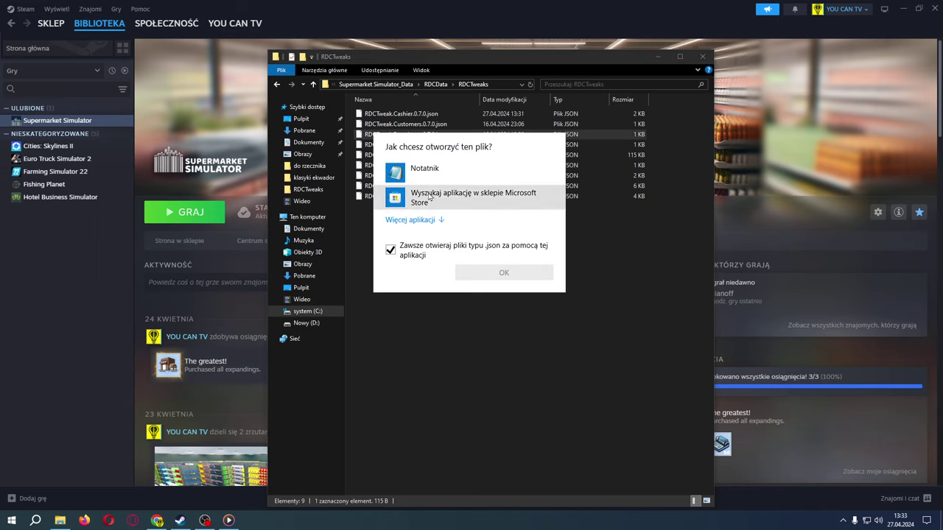
{"action": "left_click", "coordinate": [391, 249]}
{"action": "left_click", "coordinate": [442, 171]}
{"action": "left_click", "coordinate": [483, 272]}
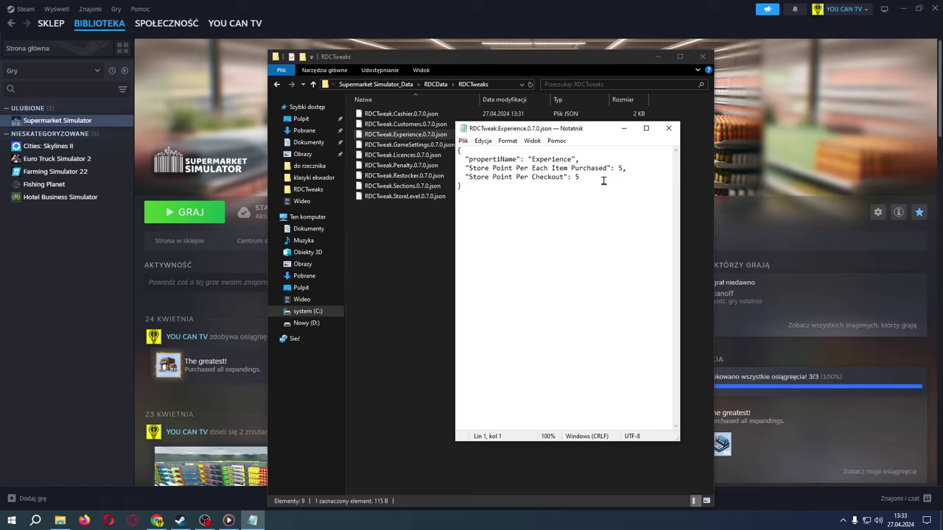
{"action": "left_click", "coordinate": [668, 128]}
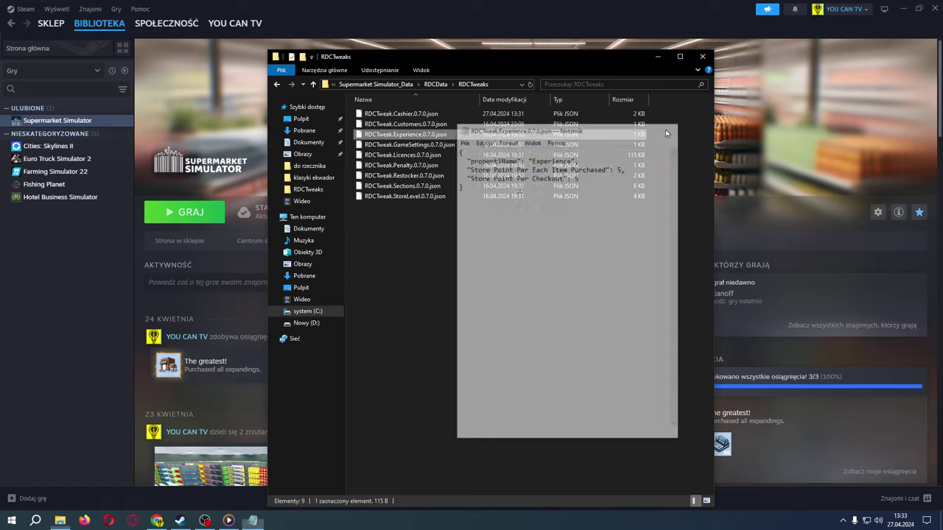
Step: Open RDCTweak.GameSettings.0.7.0.json in Notepad and place the text cursor in the New Game Money Starter value
{"action": "double_click", "coordinate": [424, 146]}
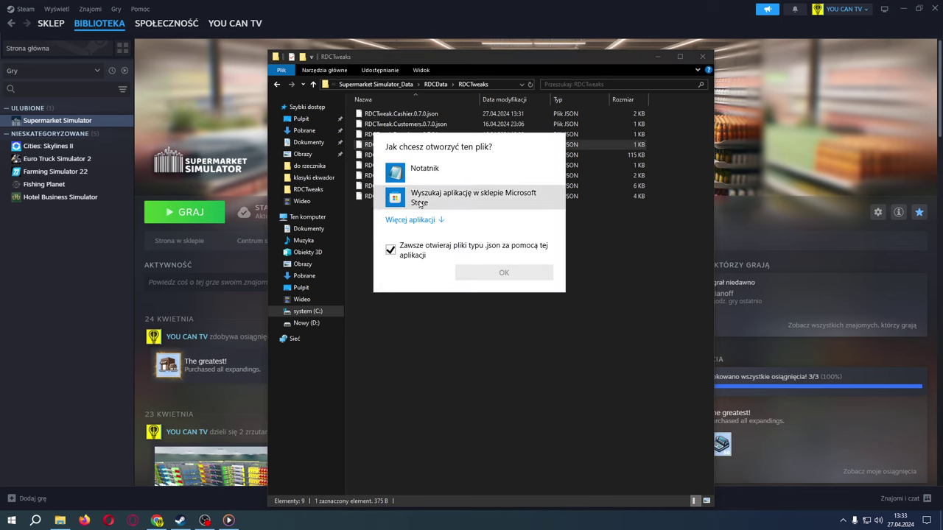
{"action": "left_click", "coordinate": [435, 167]}
{"action": "left_click", "coordinate": [487, 276]}
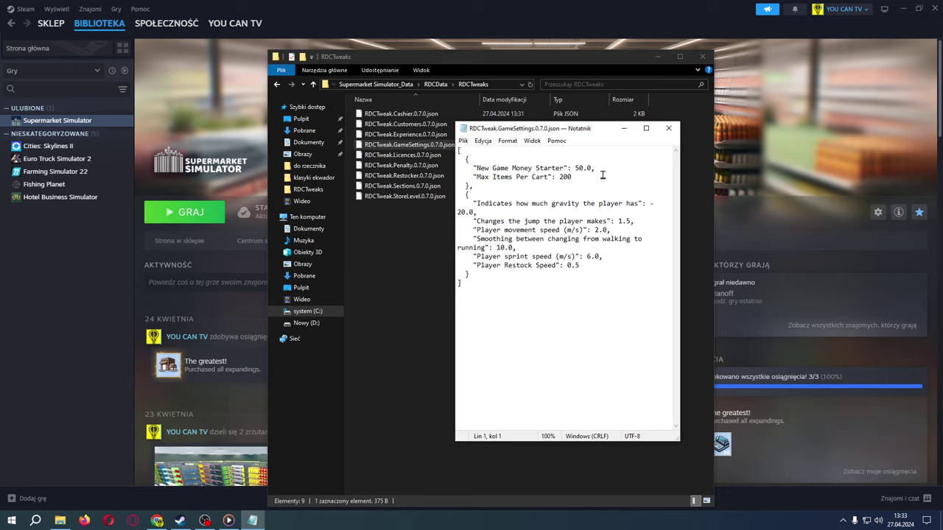
{"action": "left_click", "coordinate": [583, 168]}
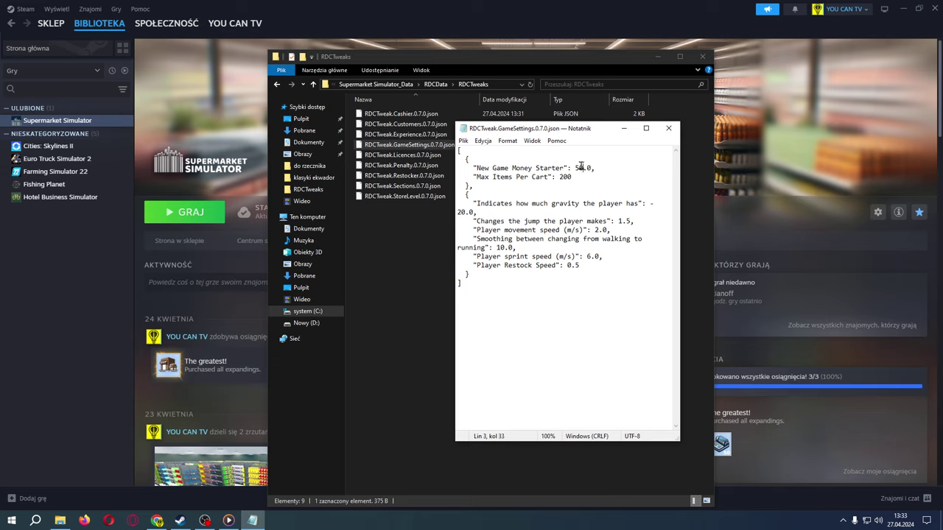